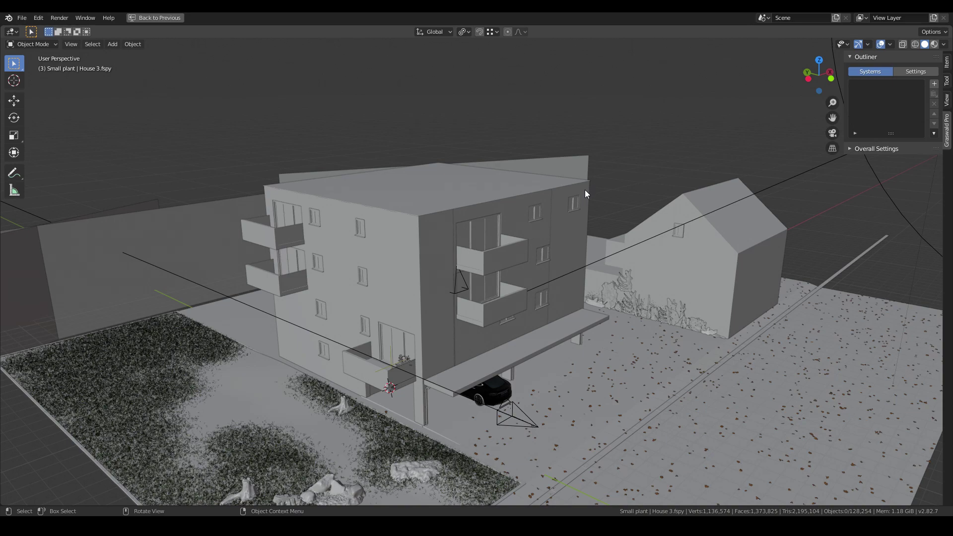
Step: Examine the whole apartment building model and its surroundings from several angles
{"action": "scroll", "coordinate": [618, 194], "scroll_direction": "down", "scroll_amount": 3}
{"action": "middle_click_drag", "start_coordinate": [619, 194], "coordinate": [595, 200]}
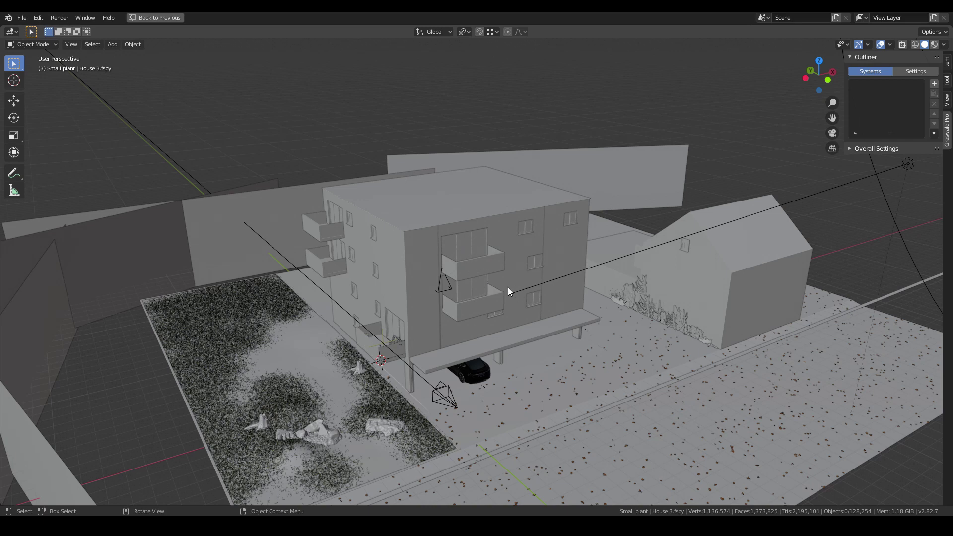
{"action": "scroll", "coordinate": [520, 284], "scroll_direction": "up", "scroll_amount": 2}
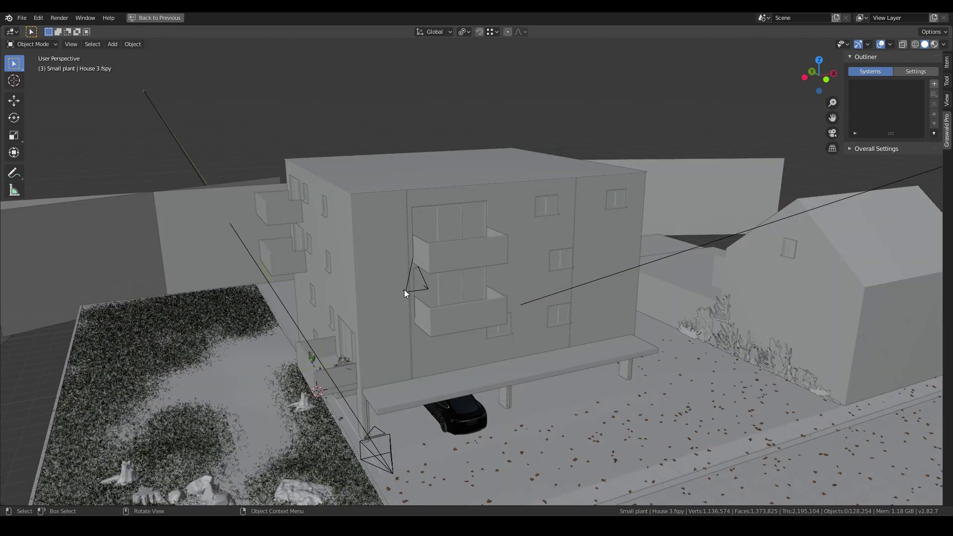
{"action": "middle_click_drag", "start_coordinate": [404, 289], "coordinate": [505, 299]}
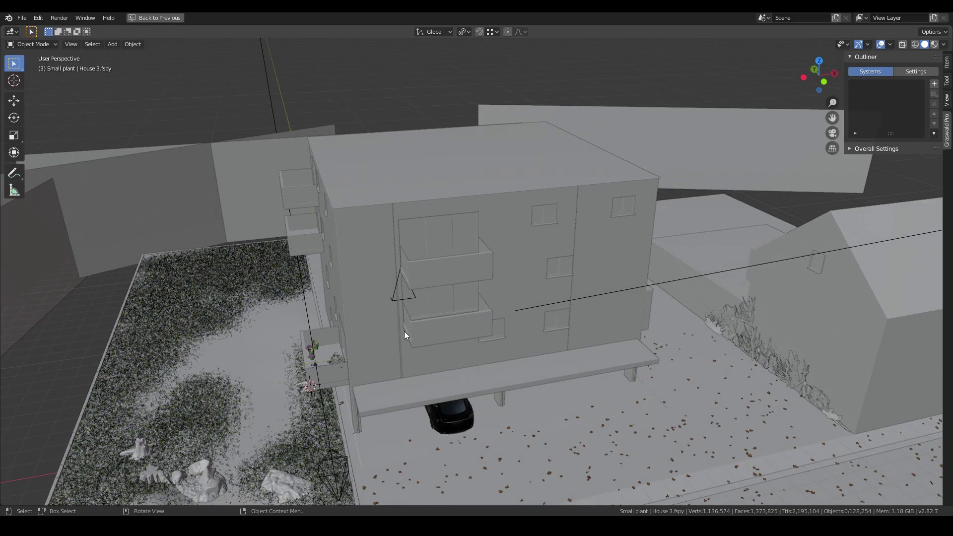
{"action": "middle_click_drag", "start_coordinate": [404, 335], "coordinate": [451, 273]}
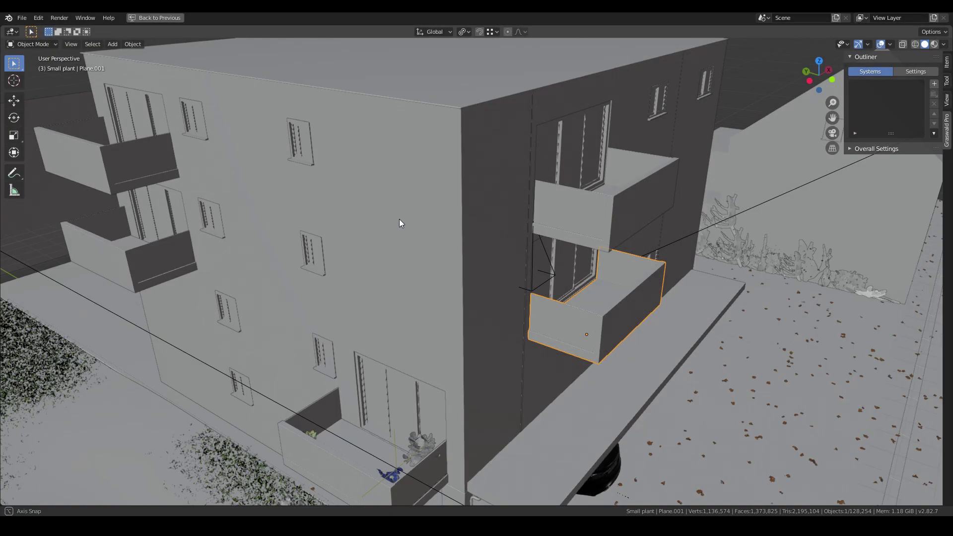
{"action": "middle_click_drag", "start_coordinate": [399, 219], "coordinate": [516, 170]}
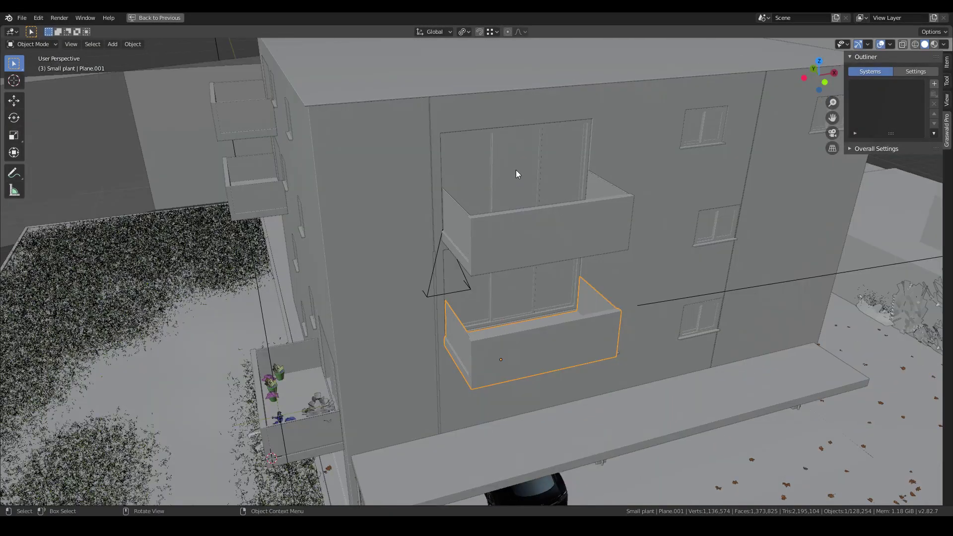
Step: Select the upper balcony's window panel and a small facade window in turn to inspect the modelled window objects
{"action": "left_click", "coordinate": [485, 172]}
{"action": "scroll", "coordinate": [604, 160], "scroll_direction": "down", "scroll_amount": 3}
{"action": "left_click", "coordinate": [660, 157]}
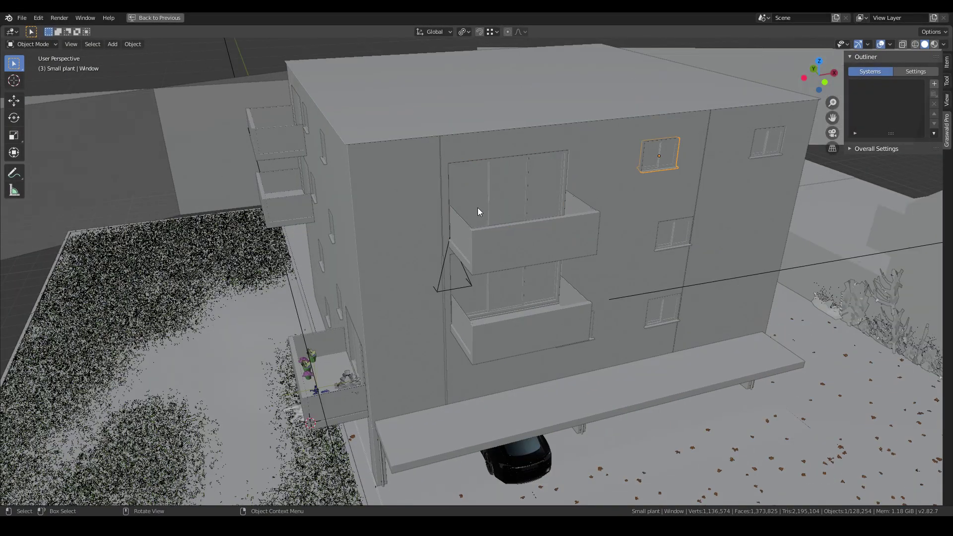
{"action": "left_click", "coordinate": [493, 183]}
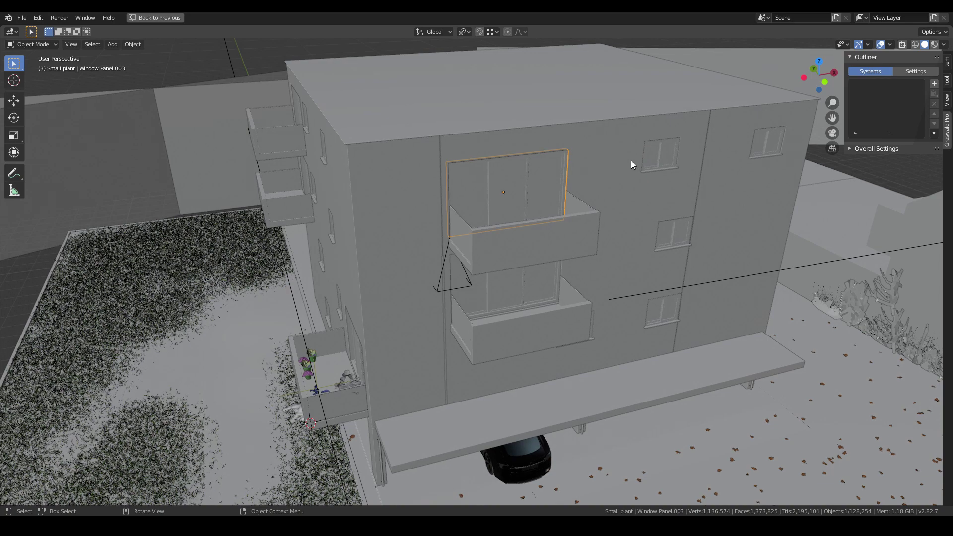
{"action": "left_click", "coordinate": [662, 155]}
{"action": "scroll", "coordinate": [520, 163], "scroll_direction": "up", "scroll_amount": 4}
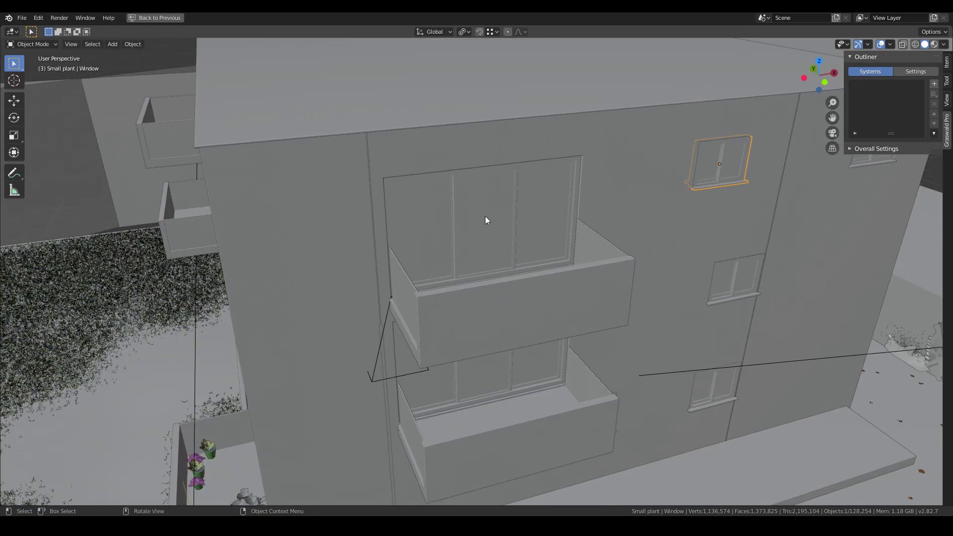
{"action": "left_click", "coordinate": [486, 216]}
{"action": "scroll", "coordinate": [485, 217], "scroll_direction": "up", "scroll_amount": 3}
{"action": "scroll", "coordinate": [412, 221], "scroll_direction": "down", "scroll_amount": 5}
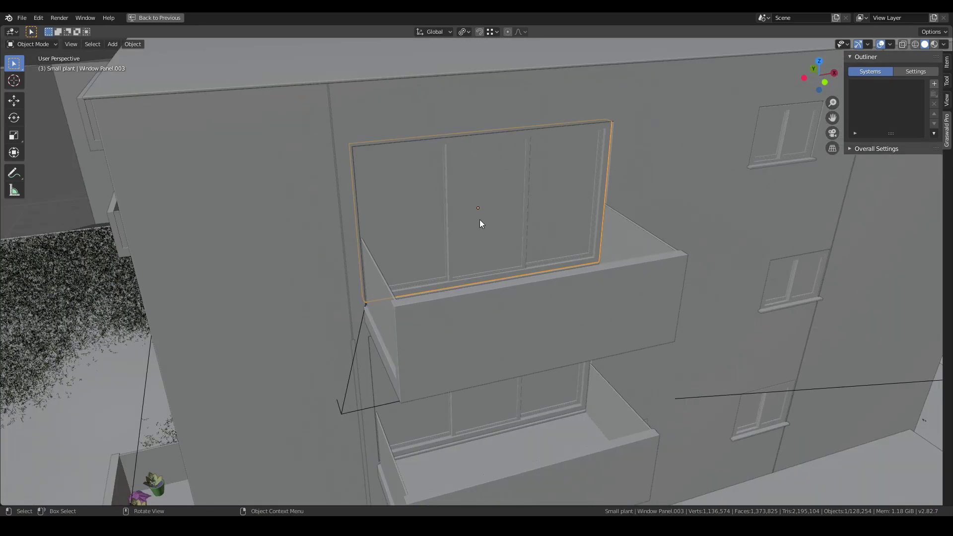
{"action": "scroll", "coordinate": [480, 221], "scroll_direction": "up", "scroll_amount": 3}
{"action": "middle_click_drag", "start_coordinate": [459, 215], "coordinate": [436, 219]}
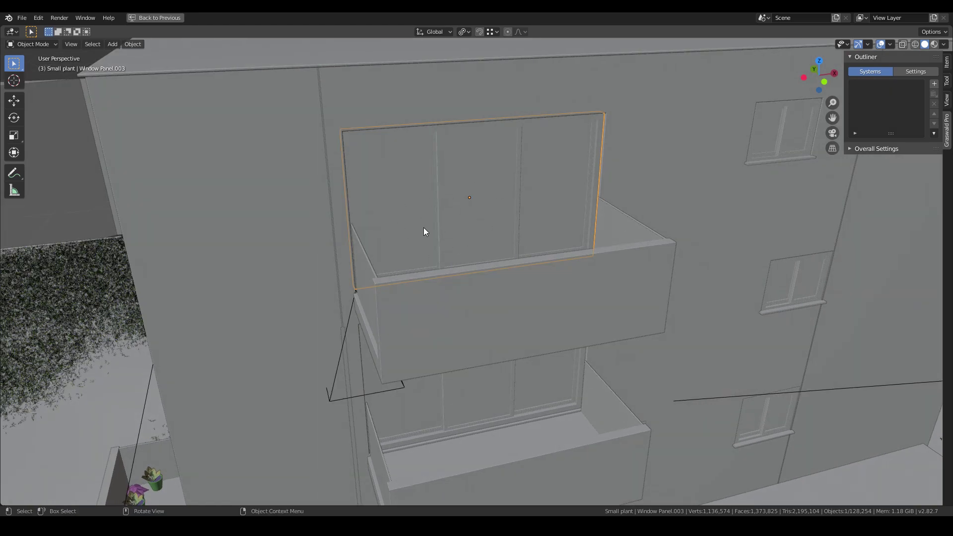
{"action": "left_click", "coordinate": [769, 140]}
{"action": "middle_click_drag", "start_coordinate": [768, 140], "coordinate": [538, 164]}
{"action": "scroll", "coordinate": [356, 212], "scroll_direction": "down", "scroll_amount": 4}
{"action": "middle_click_drag", "start_coordinate": [355, 212], "coordinate": [547, 217]}
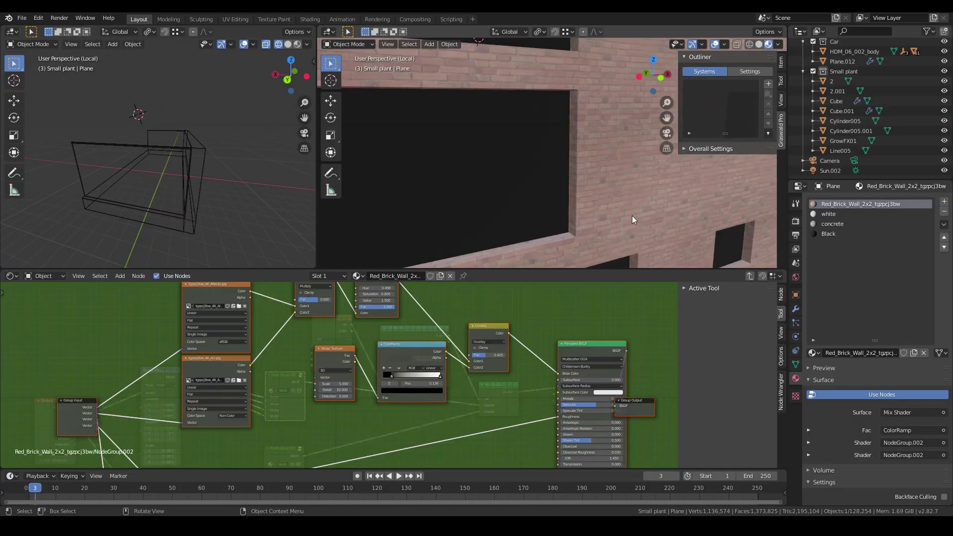
Step: Inspect the red brick texture on the isolated building walls, both as a whole and close up
{"action": "scroll", "coordinate": [591, 198], "scroll_direction": "down", "scroll_amount": 4}
{"action": "middle_click_drag", "start_coordinate": [583, 202], "coordinate": [592, 213]}
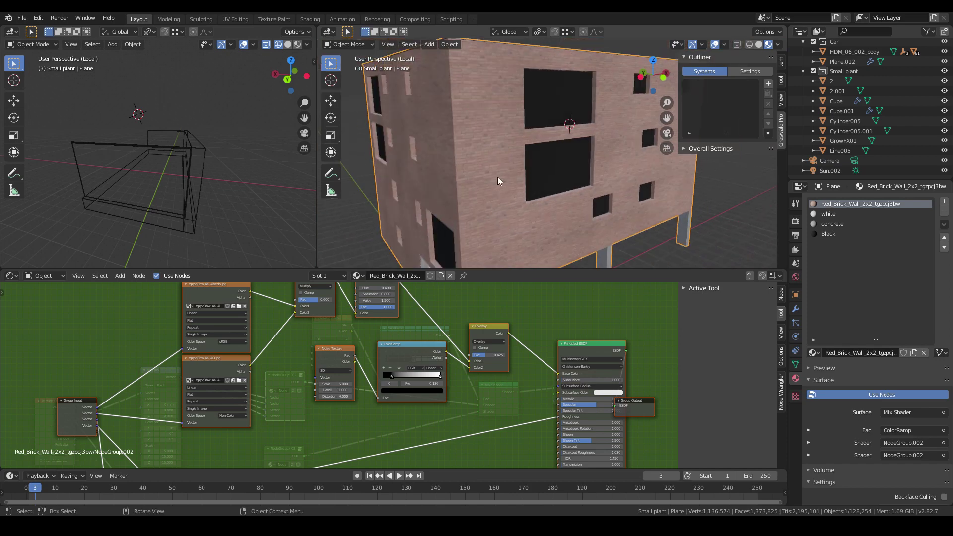
{"action": "scroll", "coordinate": [498, 176], "scroll_direction": "up", "scroll_amount": 4}
{"action": "middle_click_drag", "start_coordinate": [501, 317], "coordinate": [496, 331]}
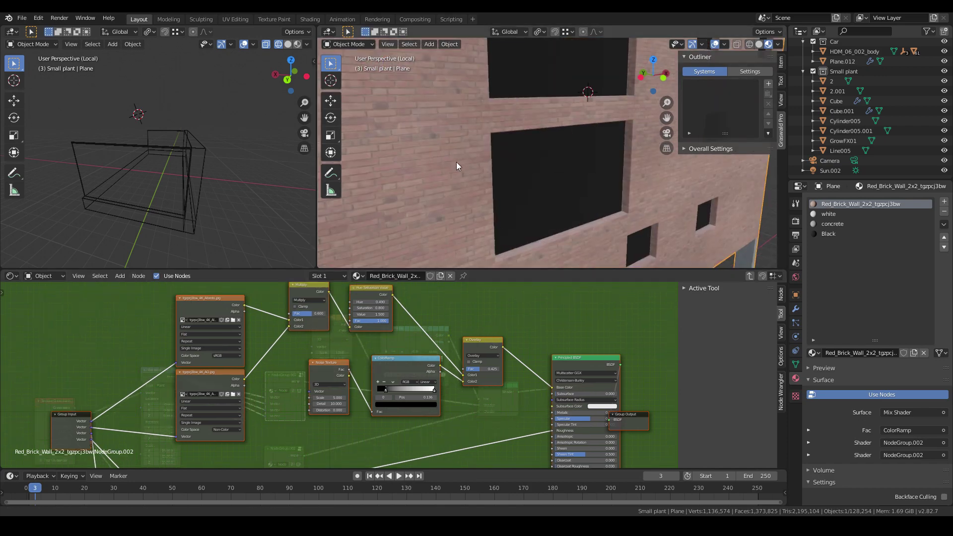
{"action": "middle_click_drag", "start_coordinate": [456, 161], "coordinate": [487, 181]}
{"action": "scroll", "coordinate": [486, 181], "scroll_direction": "up", "scroll_amount": 3}
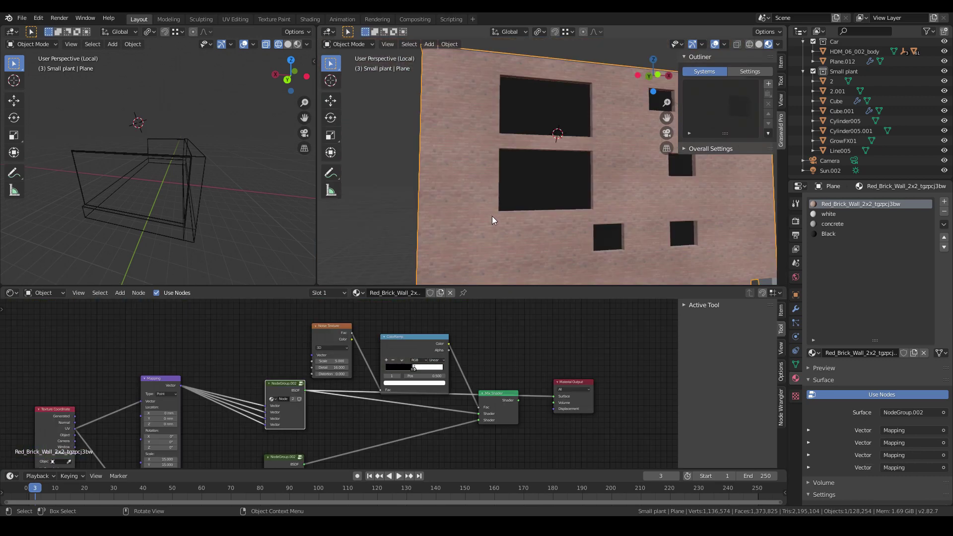
{"action": "mouse_move", "coordinate": [492, 216]}
{"action": "middle_mouse_down"}
{"action": "mouse_move", "coordinate": [490, 197]}
{"action": "mouse_move", "coordinate": [509, 207]}
{"action": "middle_mouse_up"}
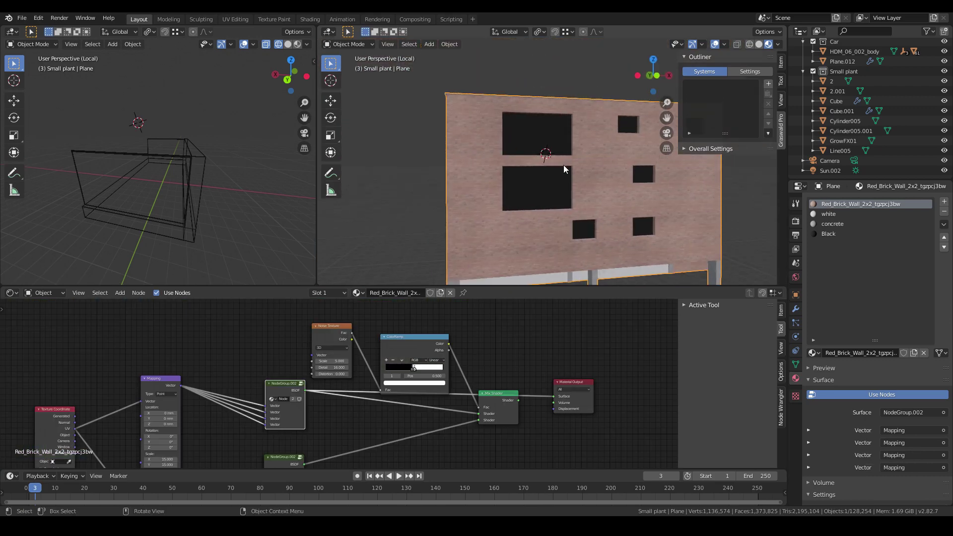
Step: Preview the lower brick NodeGroup.002 alone on the facade to compare it with the upper brick group
{"action": "scroll", "coordinate": [609, 180], "scroll_direction": "up", "scroll_amount": 3}
{"action": "scroll", "coordinate": [610, 188], "scroll_direction": "down", "scroll_amount": 2}
{"action": "middle_click_drag", "start_coordinate": [609, 188], "coordinate": [608, 168]}
{"action": "middle_click_drag", "start_coordinate": [352, 381], "coordinate": [356, 357]}
{"action": "middle_click_drag", "start_coordinate": [497, 229], "coordinate": [489, 239]}
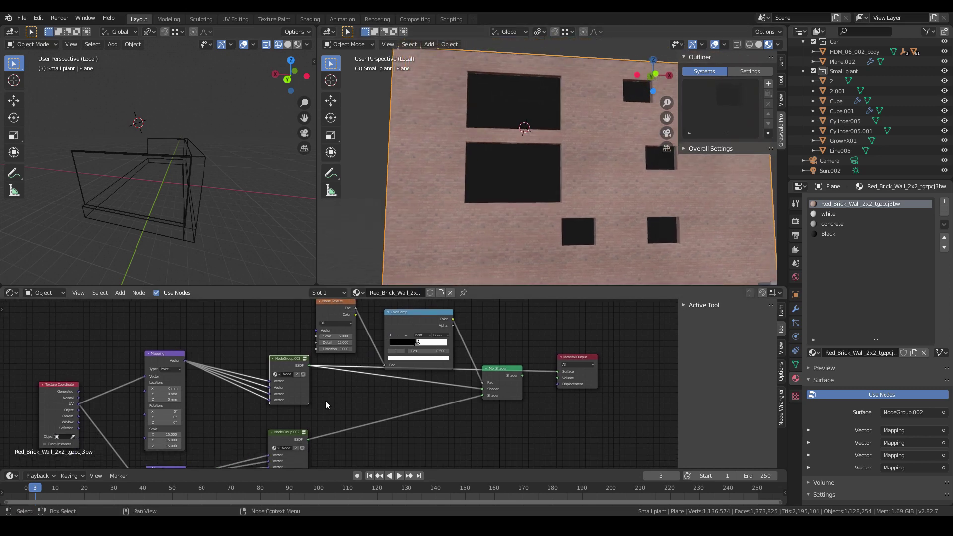
{"action": "left_click", "coordinate": [291, 441], "text": "ctrl+shift"}
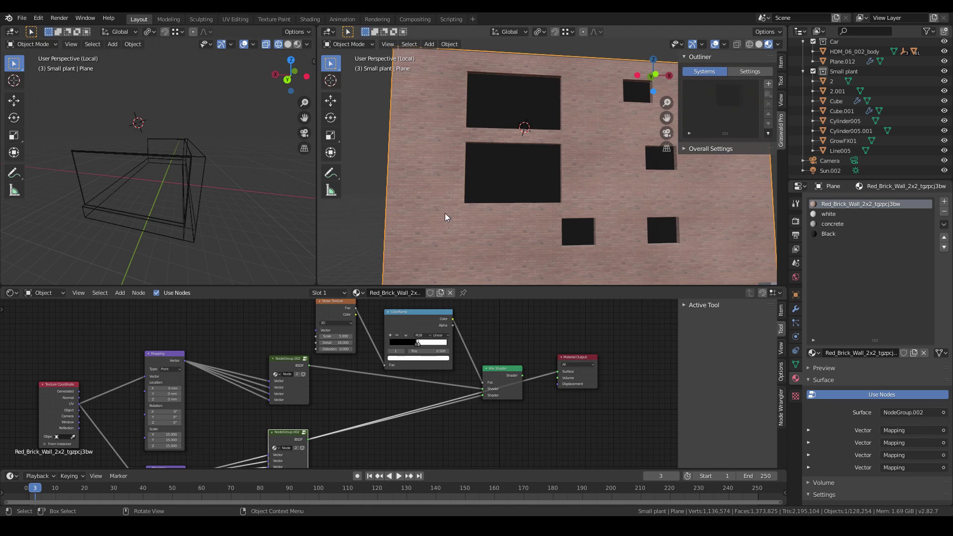
{"action": "middle_click_drag", "start_coordinate": [447, 222], "coordinate": [432, 238]}
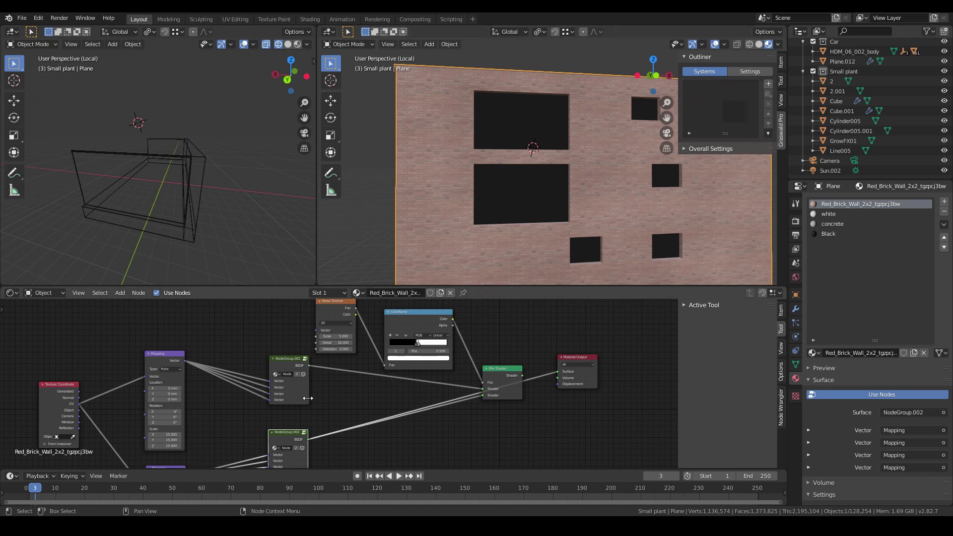
Step: Examine the Mapping node that feeds the lower brick node group and how that group connects to the Mix Shader
{"action": "middle_click_drag", "start_coordinate": [233, 447], "coordinate": [300, 343]}
{"action": "scroll", "coordinate": [301, 343], "scroll_direction": "up", "scroll_amount": 3}
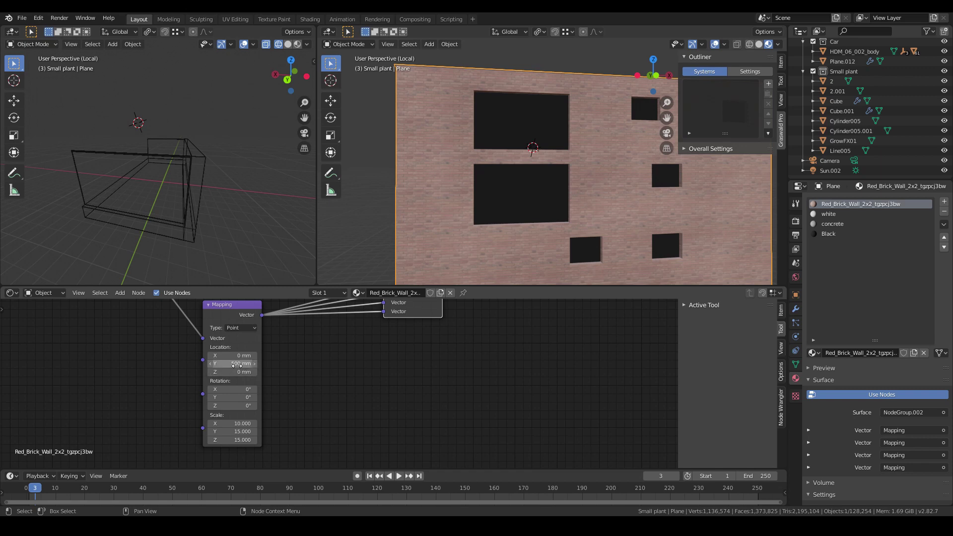
{"action": "scroll", "coordinate": [233, 365], "scroll_direction": "up", "scroll_amount": 1}
{"action": "middle_click_drag", "start_coordinate": [412, 371], "coordinate": [349, 468]}
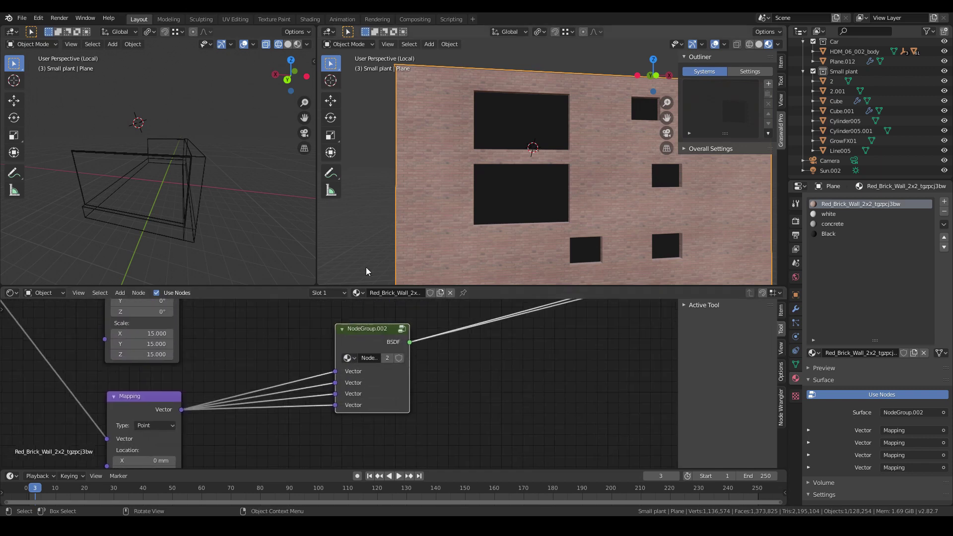
{"action": "middle_click_drag", "start_coordinate": [461, 363], "coordinate": [380, 447]}
{"action": "scroll", "coordinate": [411, 416], "scroll_direction": "down", "scroll_amount": 1}
{"action": "scroll", "coordinate": [411, 416], "scroll_direction": "down", "scroll_amount": 1}
{"action": "middle_click_drag", "start_coordinate": [520, 385], "coordinate": [406, 435]}
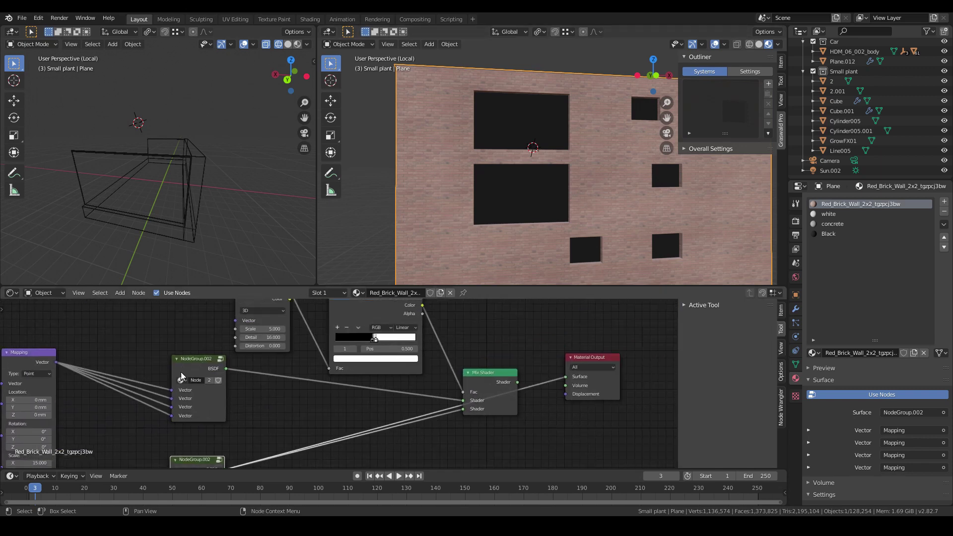
Step: Preview the Noise Texture and then the ColorRamp mask on the building to check how the two brick groups are blended
{"action": "middle_click_drag", "start_coordinate": [167, 376], "coordinate": [189, 336]}
{"action": "left_click_drag", "start_coordinate": [215, 326], "coordinate": [212, 323]}
{"action": "left_click_drag", "start_coordinate": [216, 425], "coordinate": [214, 404]}
{"action": "middle_click_drag", "start_coordinate": [520, 413], "coordinate": [457, 479]}
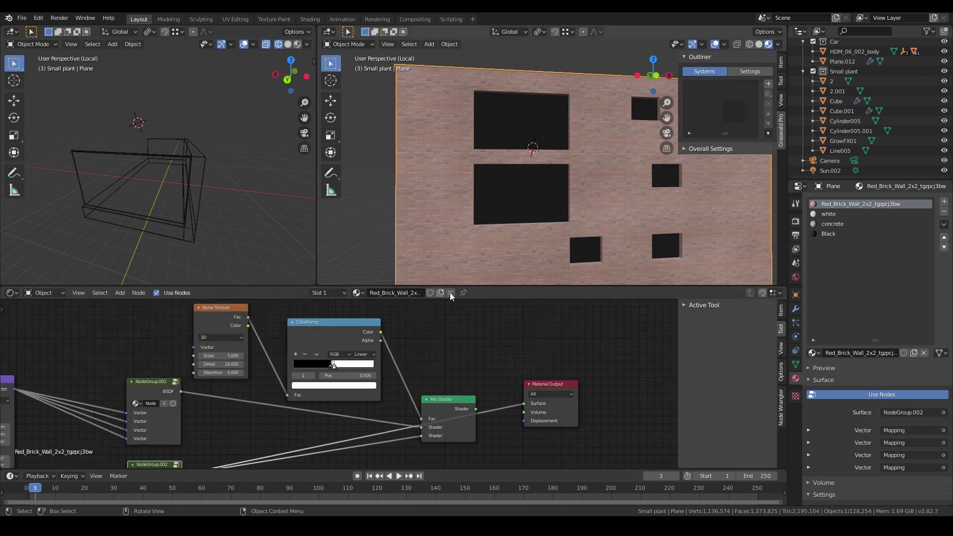
{"action": "left_click", "coordinate": [454, 409], "text": "ctrl+shift"}
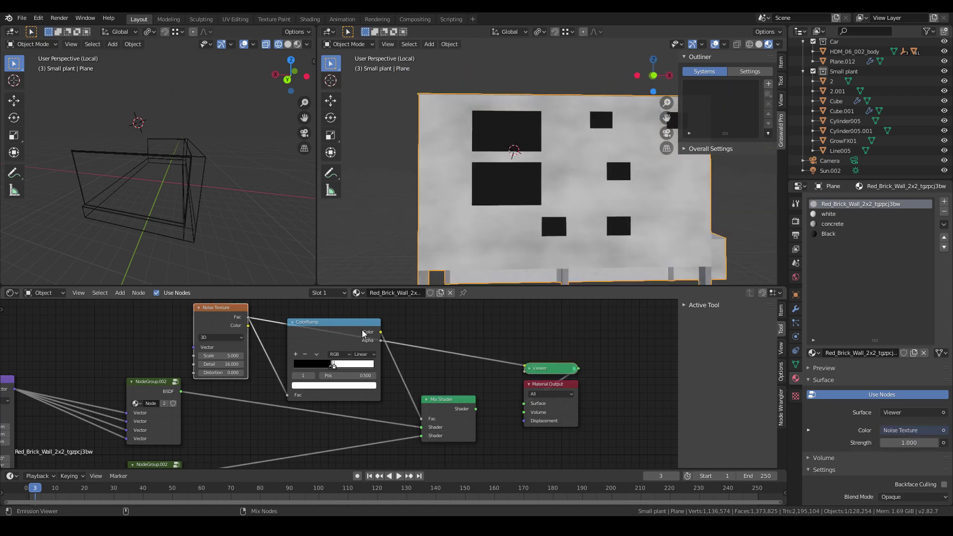
{"action": "left_click", "coordinate": [380, 320], "text": "ctrl+shift"}
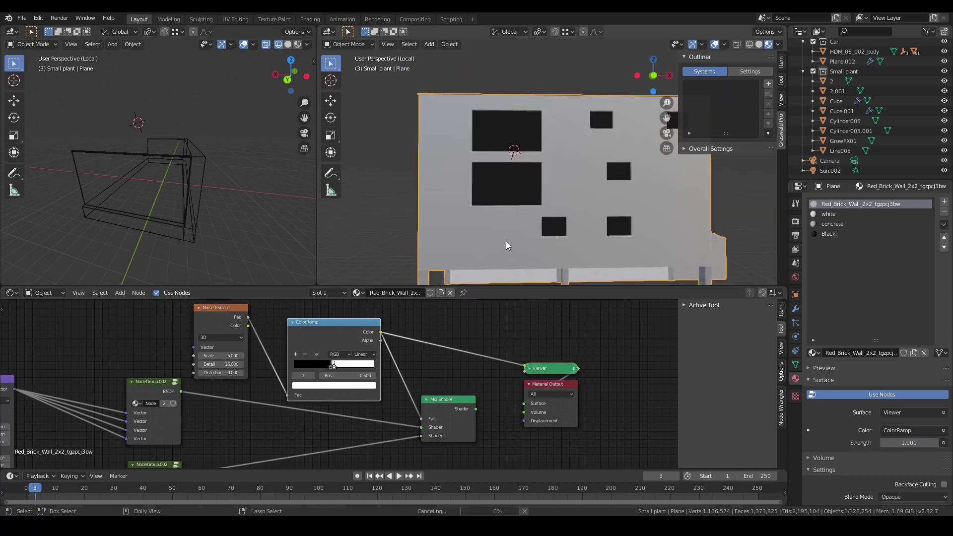
{"action": "middle_click_drag", "start_coordinate": [540, 247], "coordinate": [474, 284]}
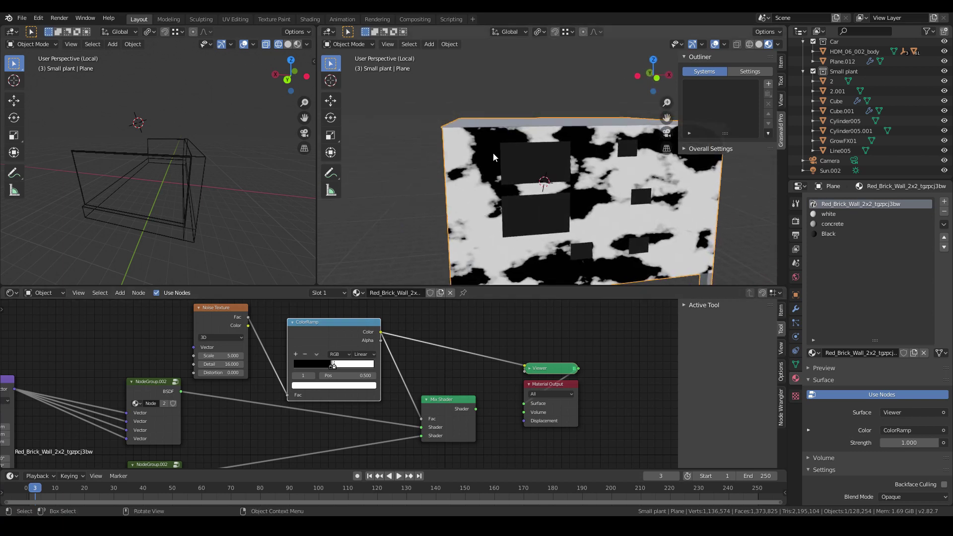
Step: Reposition both brick node groups slightly and review the links from their Mapping nodes
{"action": "middle_click_drag", "start_coordinate": [200, 407], "coordinate": [233, 380]}
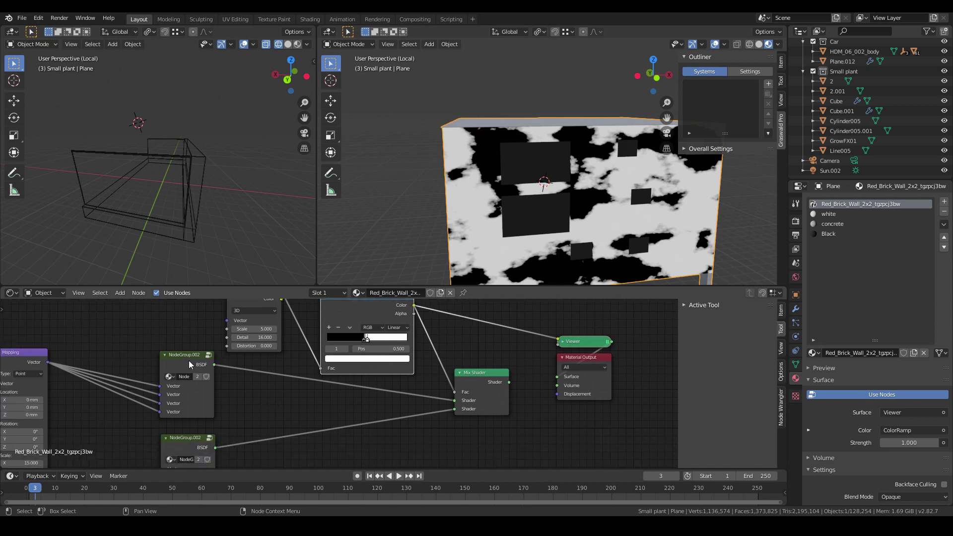
{"action": "left_click_drag", "start_coordinate": [189, 360], "coordinate": [199, 353]}
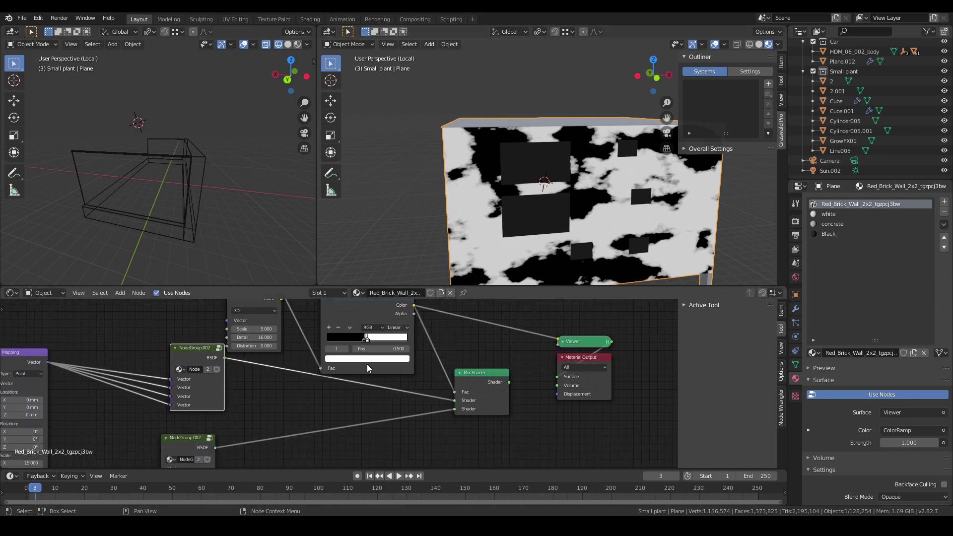
{"action": "middle_click_drag", "start_coordinate": [261, 437], "coordinate": [259, 419]}
{"action": "left_click_drag", "start_coordinate": [188, 427], "coordinate": [196, 418]}
{"action": "middle_click_drag", "start_coordinate": [196, 419], "coordinate": [264, 333]}
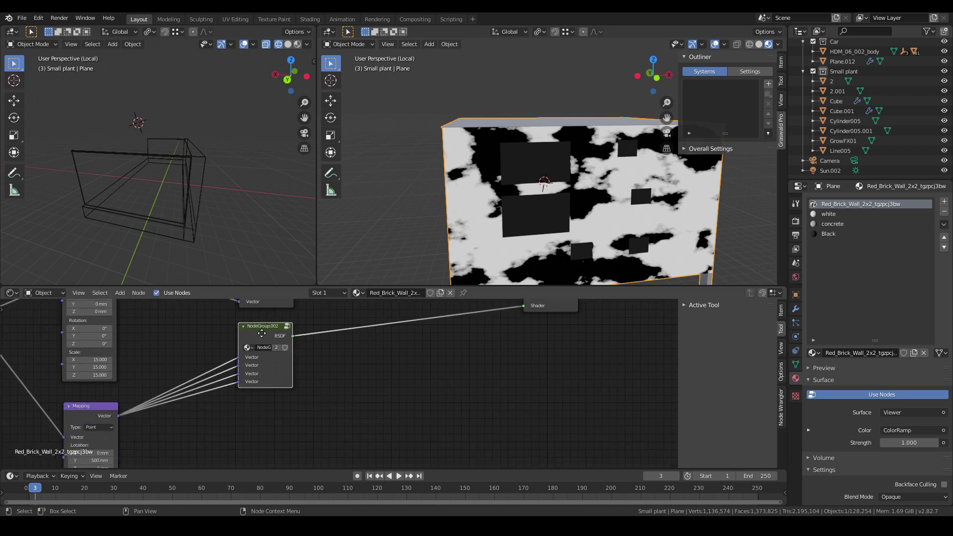
{"action": "middle_click_drag", "start_coordinate": [138, 422], "coordinate": [187, 377]}
{"action": "middle_click_drag", "start_coordinate": [410, 380], "coordinate": [302, 467]}
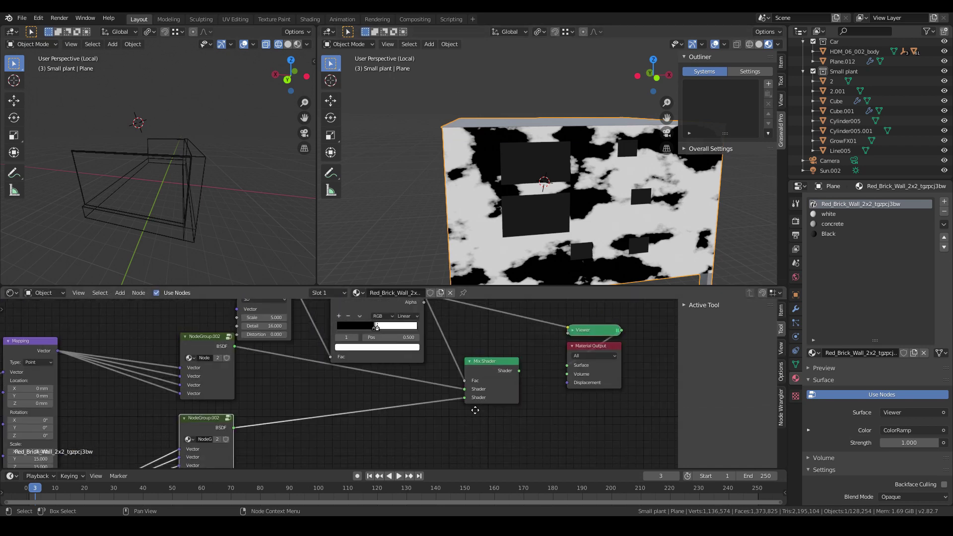
Step: Connect the Mix Shader to the Material Output surface again and inspect the blended brick walls
{"action": "middle_click_drag", "start_coordinate": [475, 410], "coordinate": [447, 430]}
{"action": "left_click", "coordinate": [486, 381], "text": "ctrl+shift"}
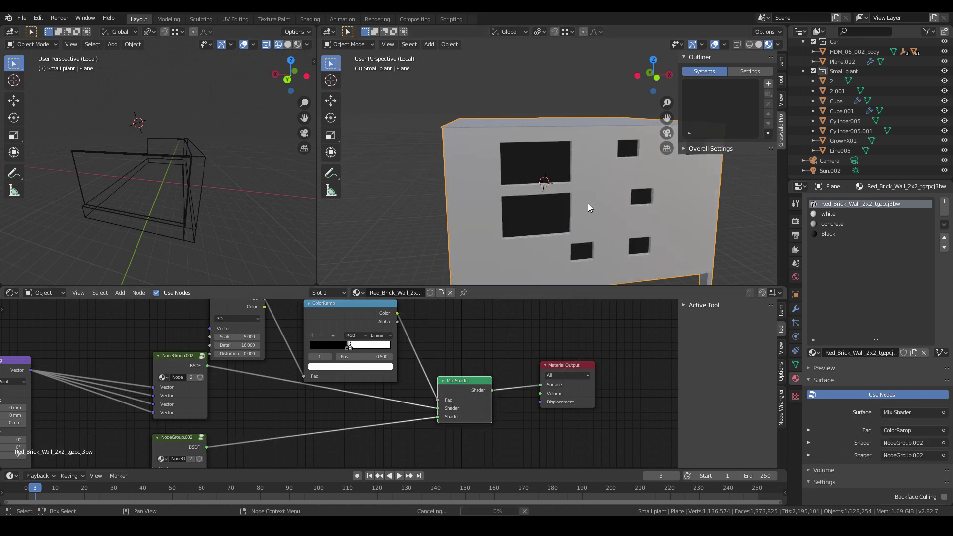
{"action": "middle_click_drag", "start_coordinate": [587, 199], "coordinate": [577, 190]}
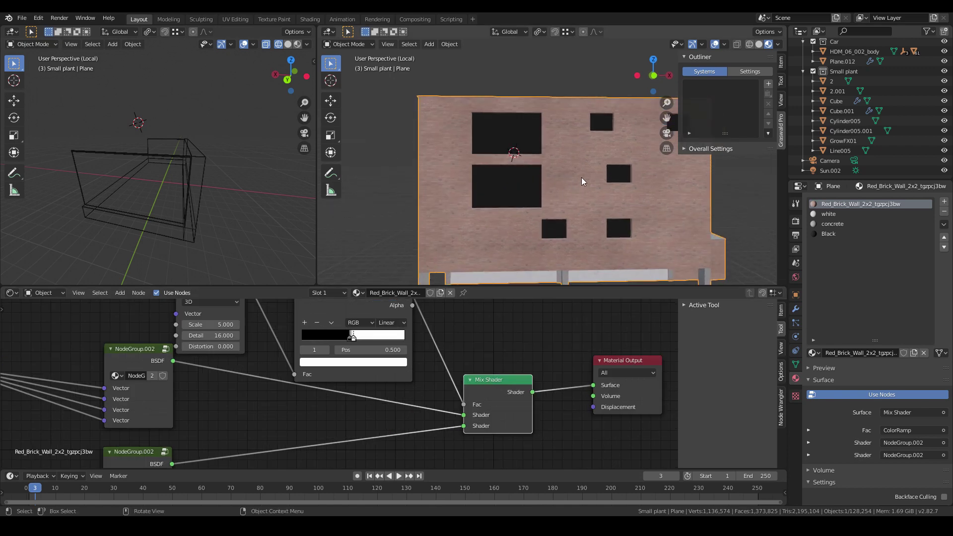
{"action": "middle_click_drag", "start_coordinate": [566, 195], "coordinate": [485, 249]}
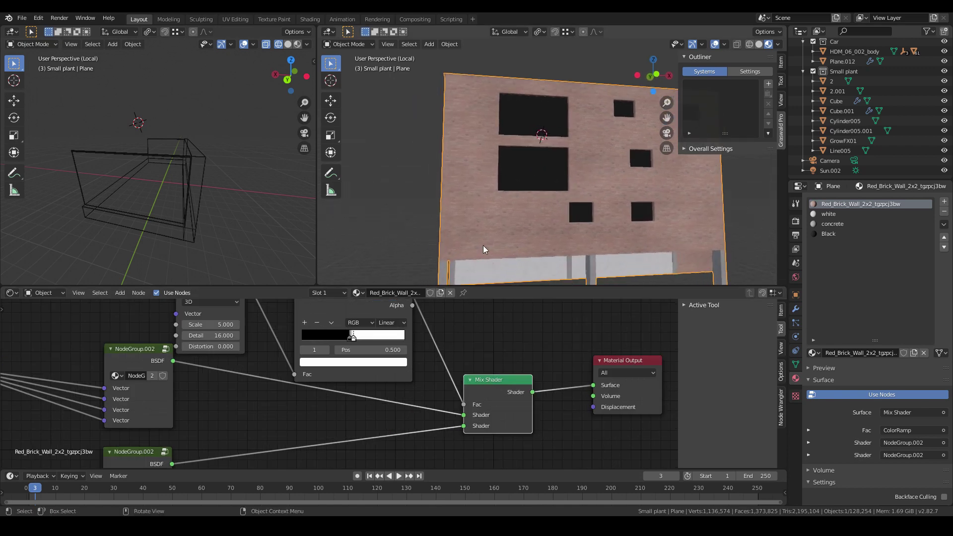
{"action": "middle_click_drag", "start_coordinate": [541, 225], "coordinate": [529, 204]}
{"action": "scroll", "coordinate": [518, 200], "scroll_direction": "up", "scroll_amount": 6}
{"action": "scroll", "coordinate": [543, 176], "scroll_direction": "down", "scroll_amount": 4}
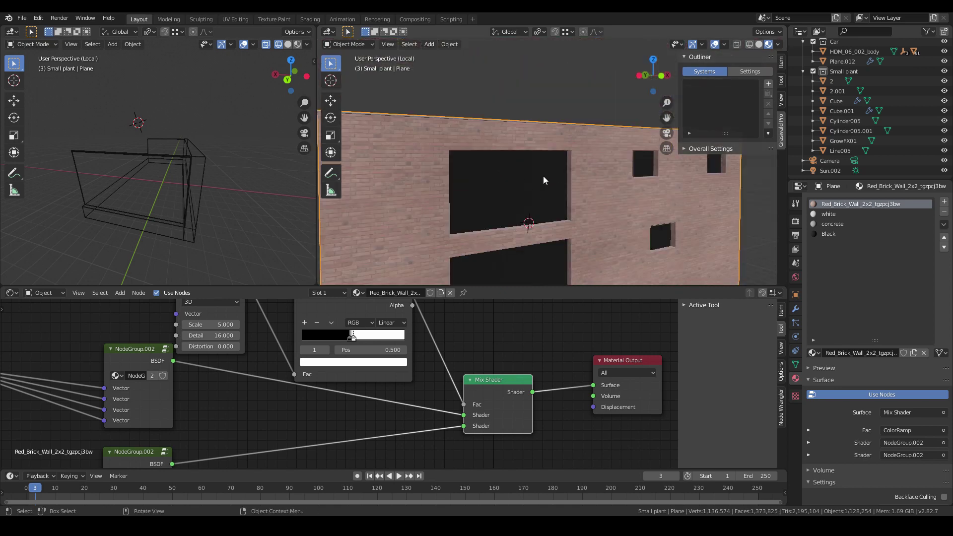
Step: Inspect the wall mesh around the large window opening in Edit Mode, and return to Object Mode
{"action": "key", "text": "Tab"}
{"action": "scroll", "coordinate": [525, 182], "scroll_direction": "up", "scroll_amount": 3}
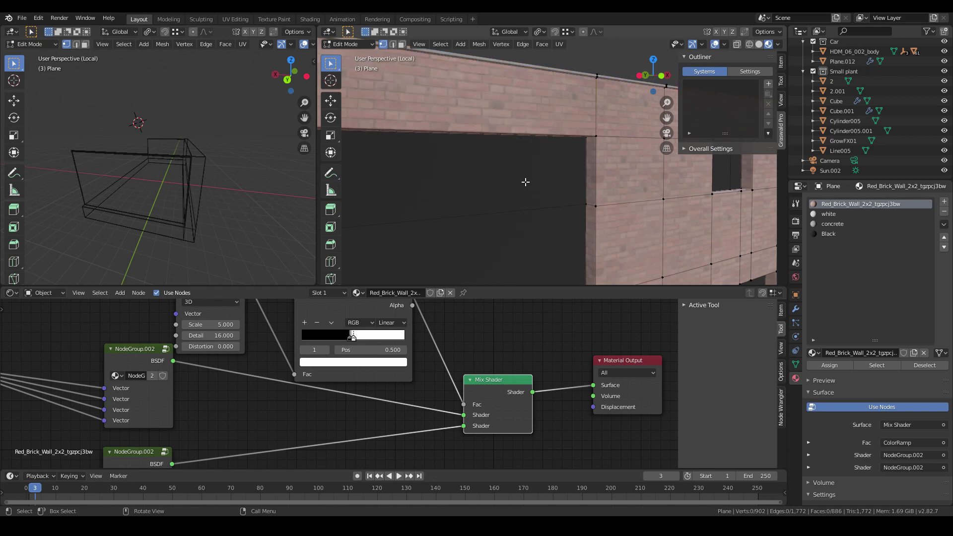
{"action": "scroll", "coordinate": [525, 182], "scroll_direction": "down", "scroll_amount": 3}
{"action": "key", "text": "Tab"}
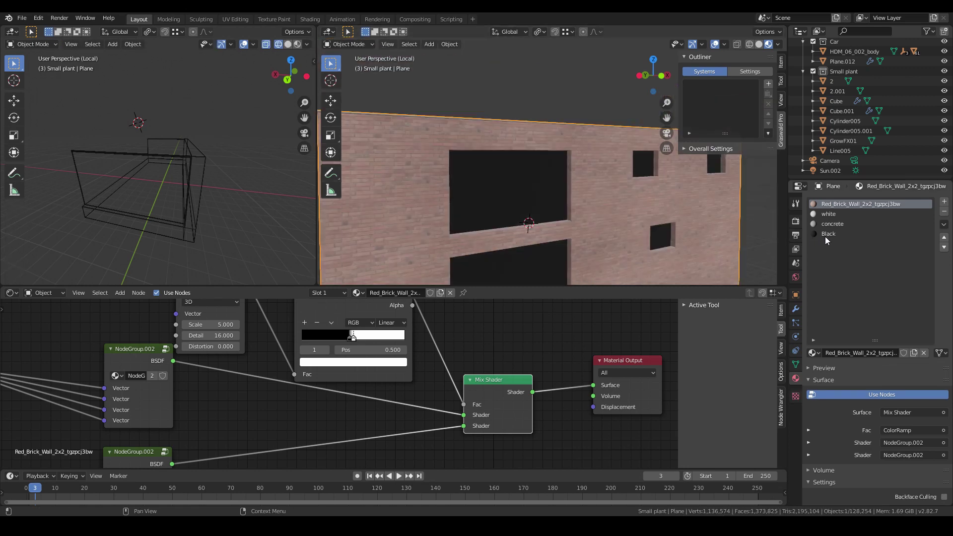
Step: Open the Black material of the wall object and review its Principled BSDF and the building's surfaces
{"action": "left_click", "coordinate": [827, 234]}
{"action": "middle_click_drag", "start_coordinate": [437, 353], "coordinate": [399, 325]}
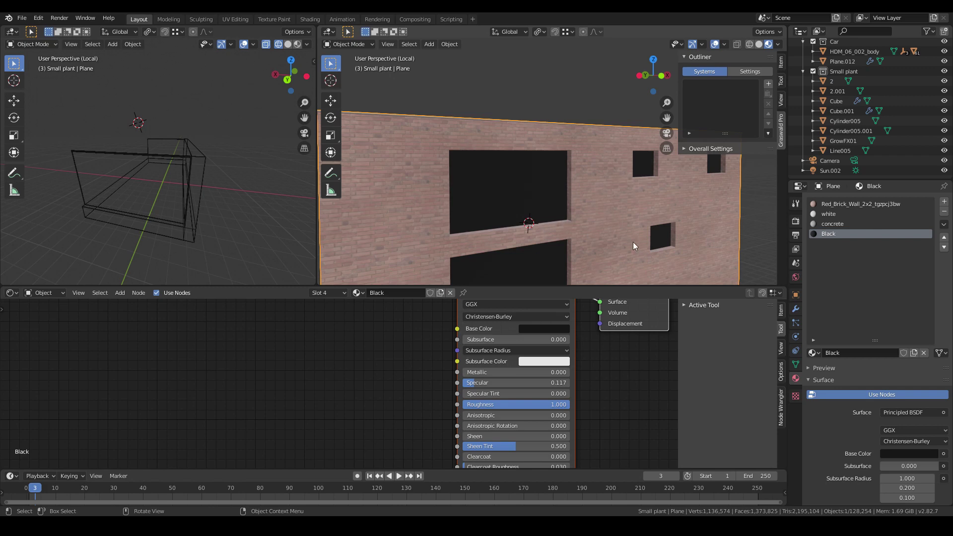
{"action": "scroll", "coordinate": [565, 187], "scroll_direction": "down", "scroll_amount": 5}
{"action": "scroll", "coordinate": [567, 189], "scroll_direction": "up", "scroll_amount": 3}
{"action": "middle_click_drag", "start_coordinate": [566, 224], "coordinate": [531, 186], "text": "shift"}
Step: Open the concrete material and examine its texture nodes and its appearance on the columns and ground-floor walls
{"action": "left_click", "coordinate": [824, 223]}
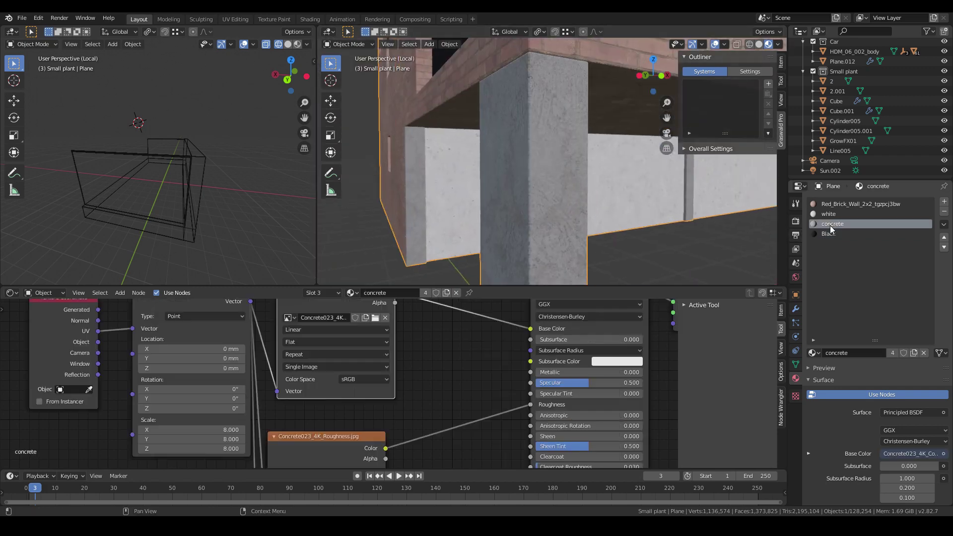
{"action": "middle_click_drag", "start_coordinate": [378, 378], "coordinate": [362, 411]}
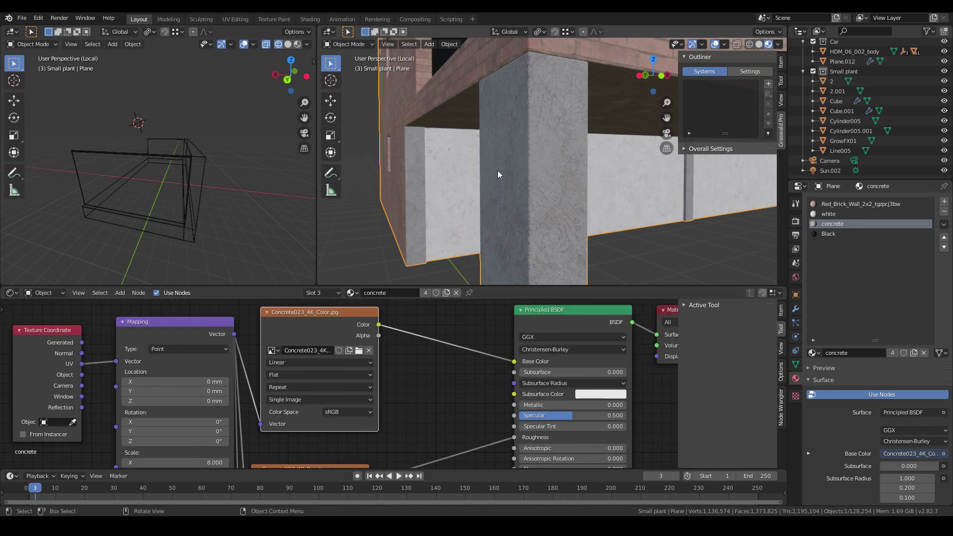
{"action": "scroll", "coordinate": [497, 171], "scroll_direction": "down", "scroll_amount": 3}
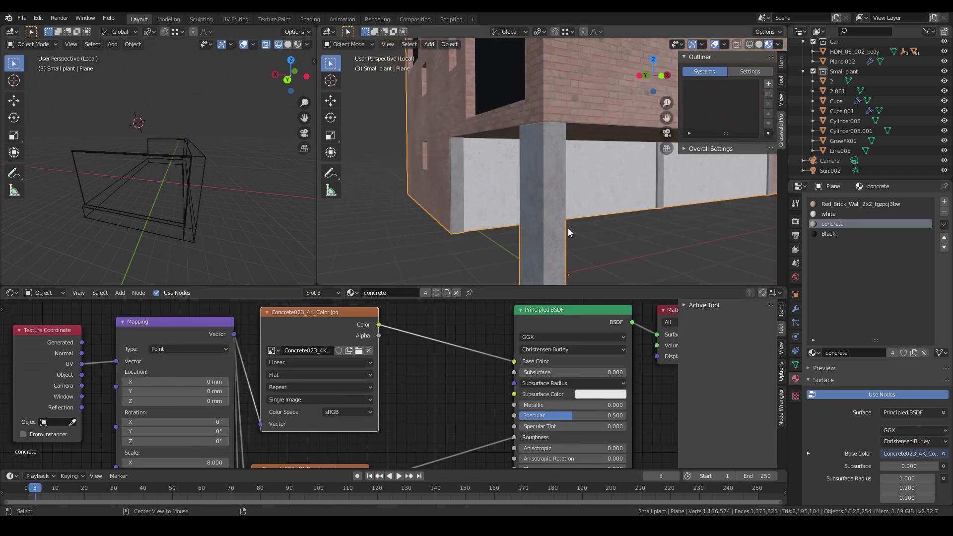
{"action": "scroll", "coordinate": [482, 205], "scroll_direction": "up", "scroll_amount": 5}
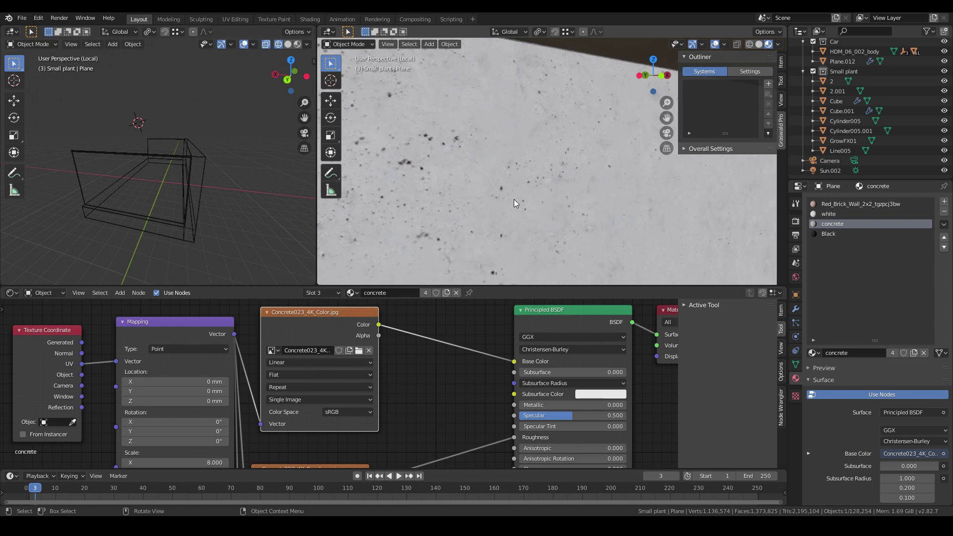
{"action": "scroll", "coordinate": [476, 209], "scroll_direction": "down", "scroll_amount": 1}
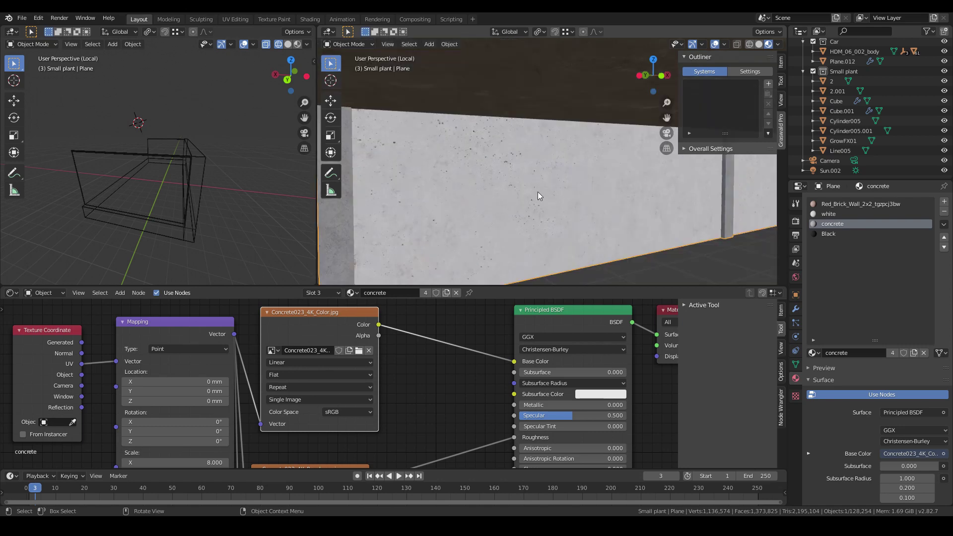
{"action": "scroll", "coordinate": [477, 179], "scroll_direction": "down", "scroll_amount": 4}
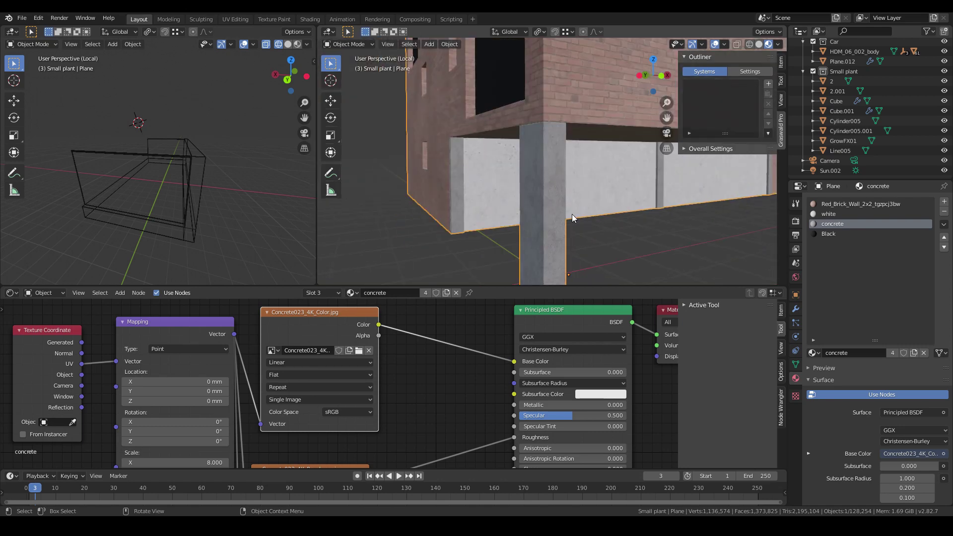
Step: Isolate the balcony object in local view and display it in Material Preview shading
{"action": "middle_click_drag", "start_coordinate": [571, 213], "coordinate": [558, 218]}
{"action": "scroll", "coordinate": [562, 214], "scroll_direction": "down", "scroll_amount": 5}
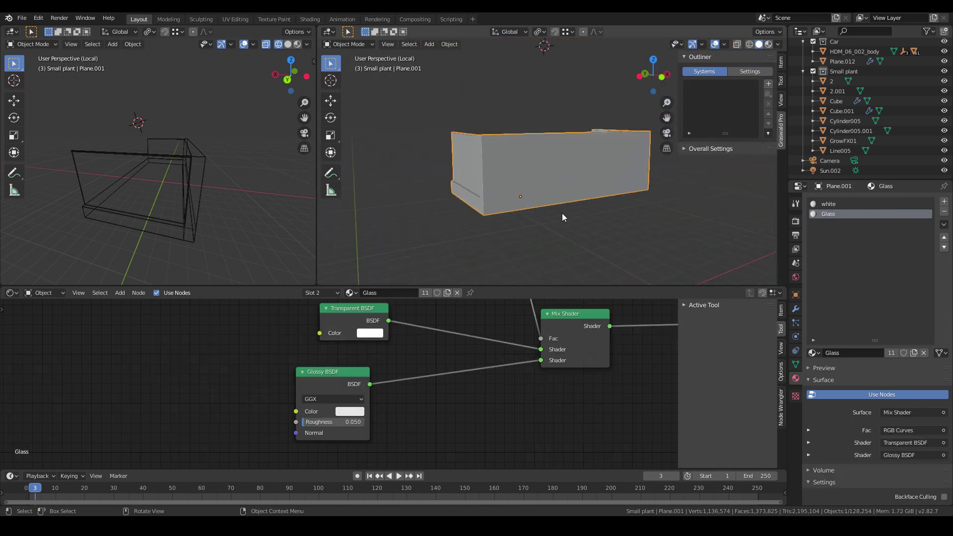
{"action": "key", "text": "z"}
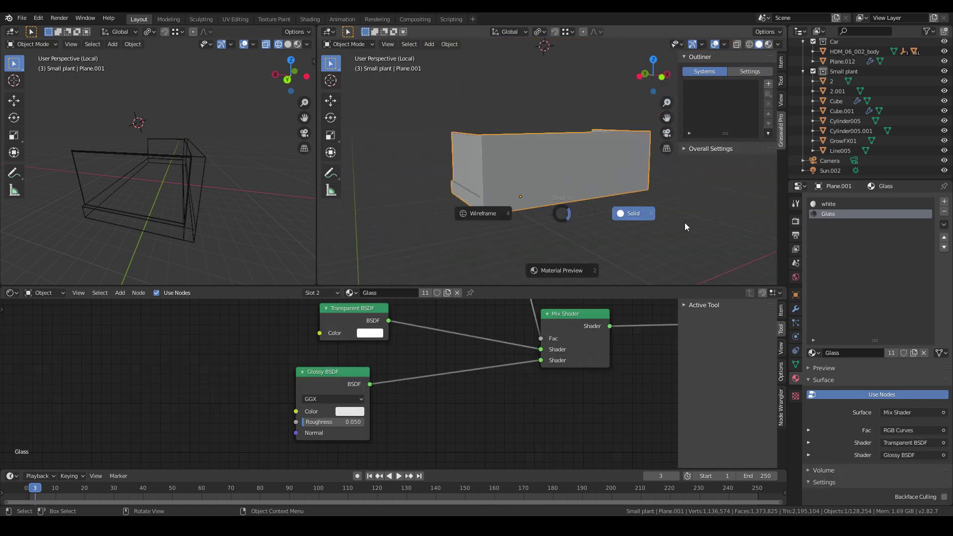
{"action": "left_click", "coordinate": [577, 272]}
{"action": "middle_click_drag", "start_coordinate": [526, 194], "coordinate": [487, 174]}
Step: Open the balcony's white material and examine its nodes and concrete surface
{"action": "left_click", "coordinate": [838, 203]}
{"action": "scroll", "coordinate": [511, 183], "scroll_direction": "up", "scroll_amount": 6}
{"action": "scroll", "coordinate": [511, 183], "scroll_direction": "down", "scroll_amount": 6}
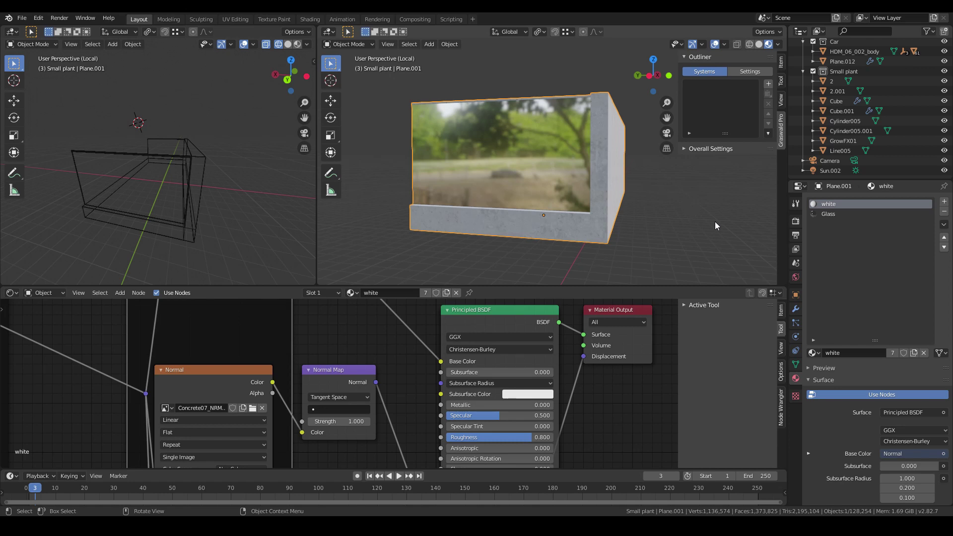
Step: Open the balcony's Glass material and slightly reposition its Mix Shader and Glossy BSDF nodes
{"action": "left_click", "coordinate": [827, 214]}
{"action": "middle_click_drag", "start_coordinate": [450, 350], "coordinate": [283, 425]}
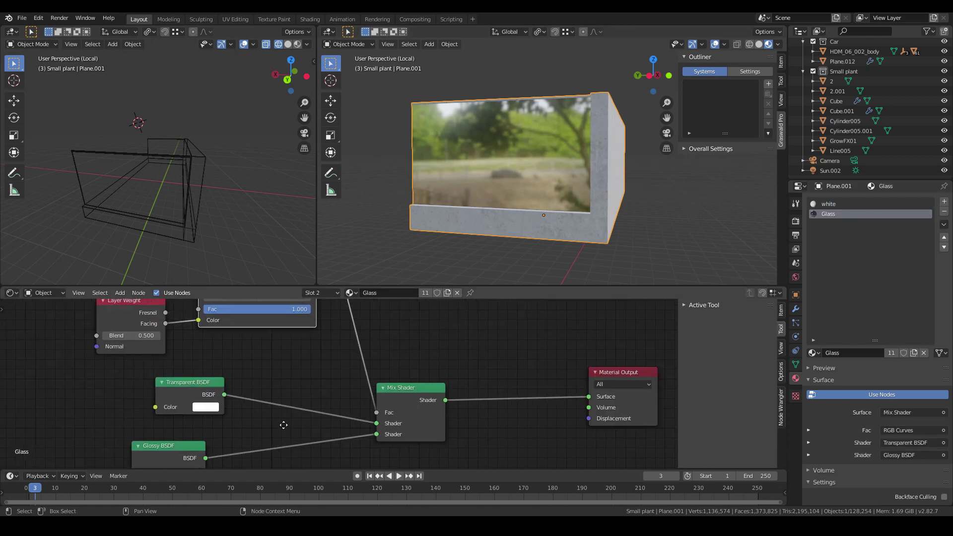
{"action": "scroll", "coordinate": [323, 417], "scroll_direction": "down", "scroll_amount": 4}
{"action": "middle_click_drag", "start_coordinate": [400, 362], "coordinate": [398, 370]}
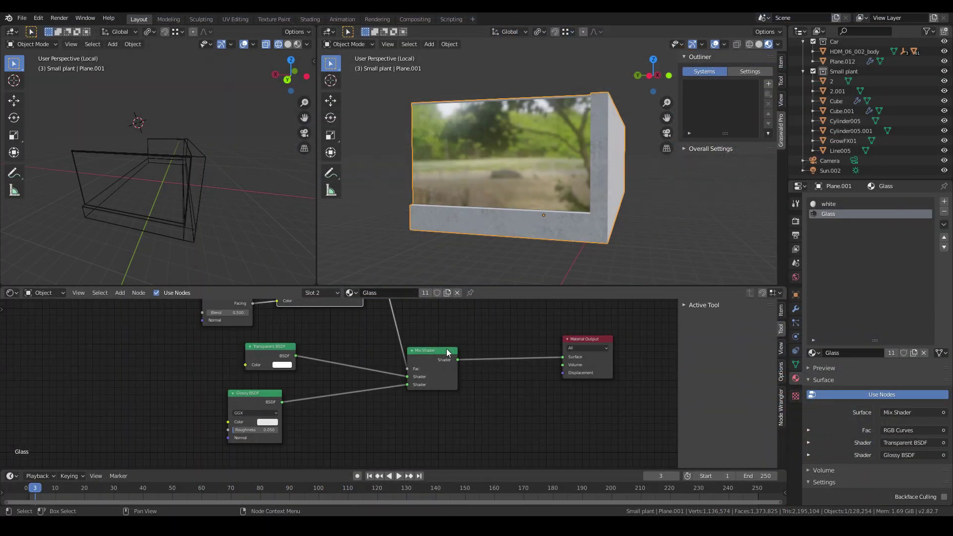
{"action": "left_click_drag", "start_coordinate": [447, 352], "coordinate": [459, 342]}
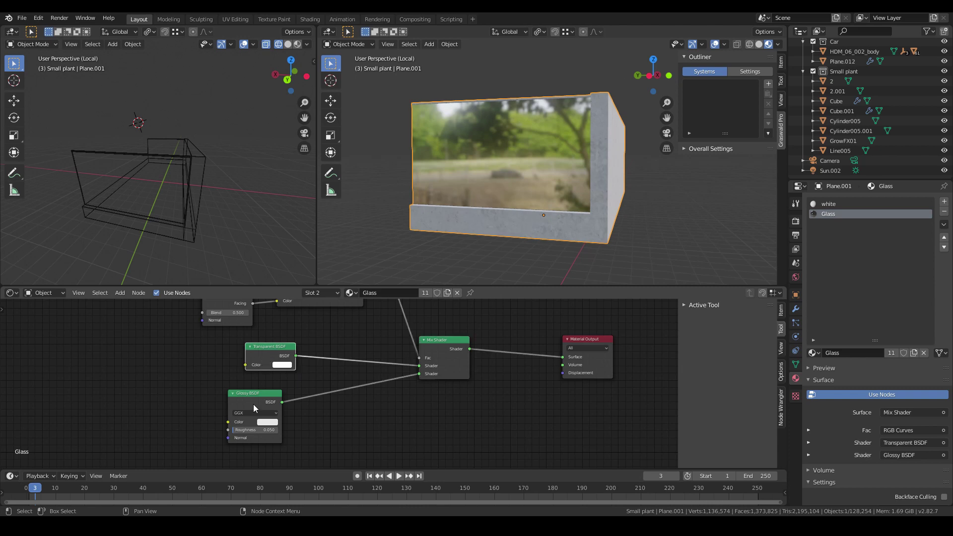
{"action": "left_click_drag", "start_coordinate": [262, 394], "coordinate": [265, 394]}
Step: Review the Layer Weight node feeding the glass mix and shift the RGB Curves node slightly
{"action": "middle_click_drag", "start_coordinate": [356, 352], "coordinate": [366, 435]}
{"action": "middle_click_drag", "start_coordinate": [394, 394], "coordinate": [392, 409]}
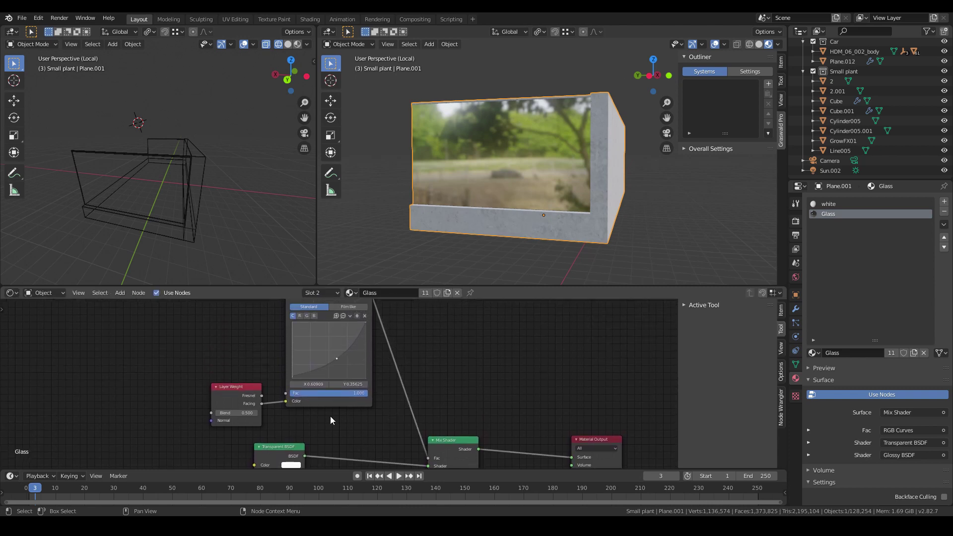
{"action": "middle_click_drag", "start_coordinate": [253, 365], "coordinate": [251, 395]}
{"action": "left_click", "coordinate": [228, 417]}
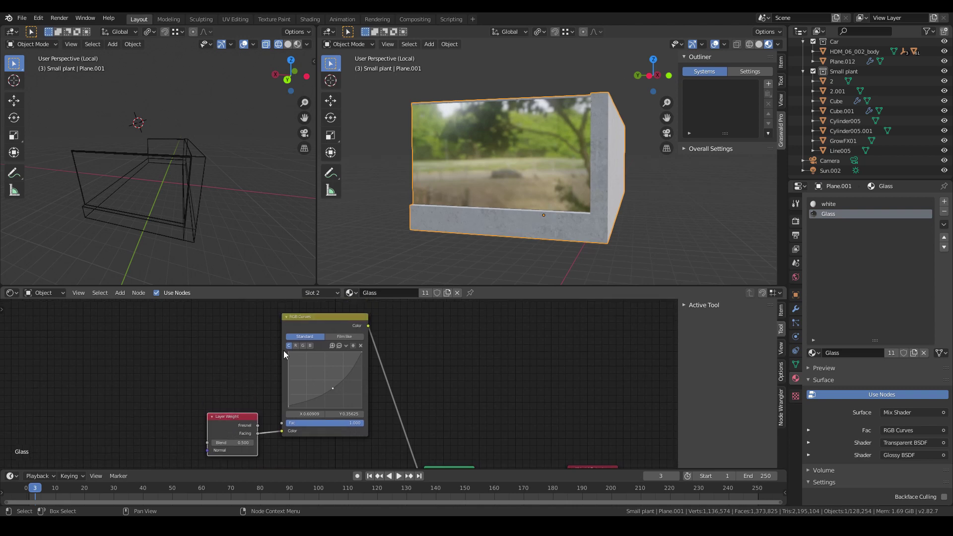
{"action": "left_click_drag", "start_coordinate": [325, 325], "coordinate": [333, 340]}
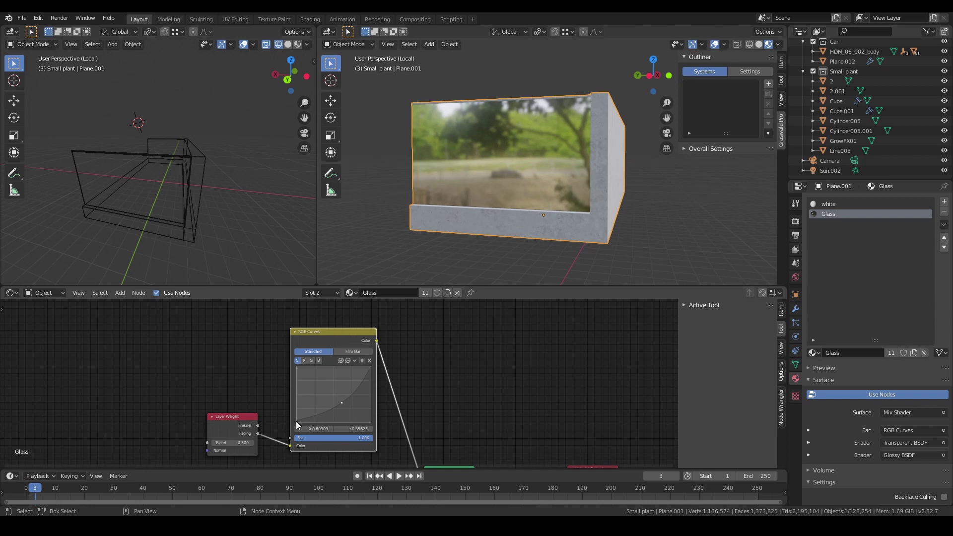
Step: Preview the Layer Weight node's Fresnel and Facing outputs on the balcony glass and inspect the Facing falloff from several angles
{"action": "left_click", "coordinate": [255, 435], "text": "ctrl+shift"}
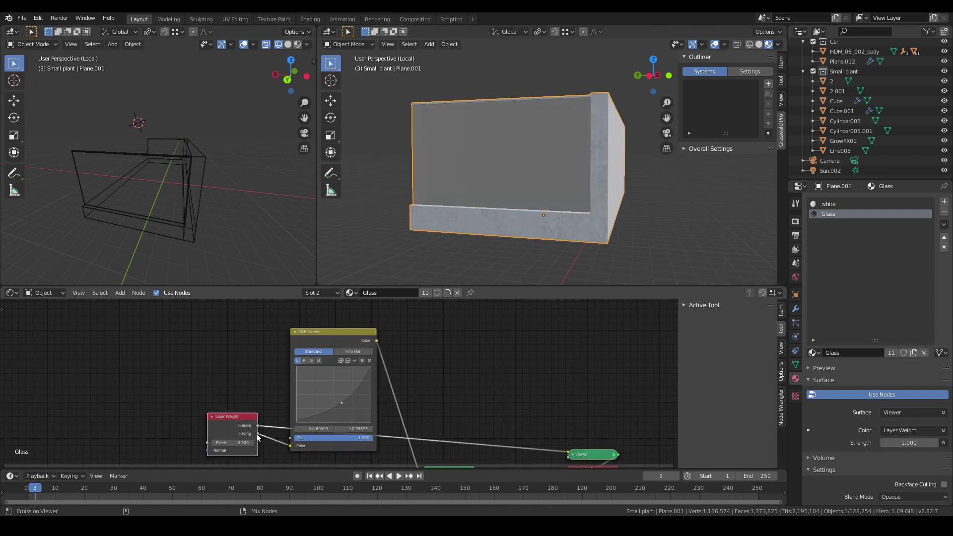
{"action": "left_click", "coordinate": [258, 436], "text": "ctrl+shift"}
{"action": "middle_click_drag", "start_coordinate": [502, 165], "coordinate": [493, 204]}
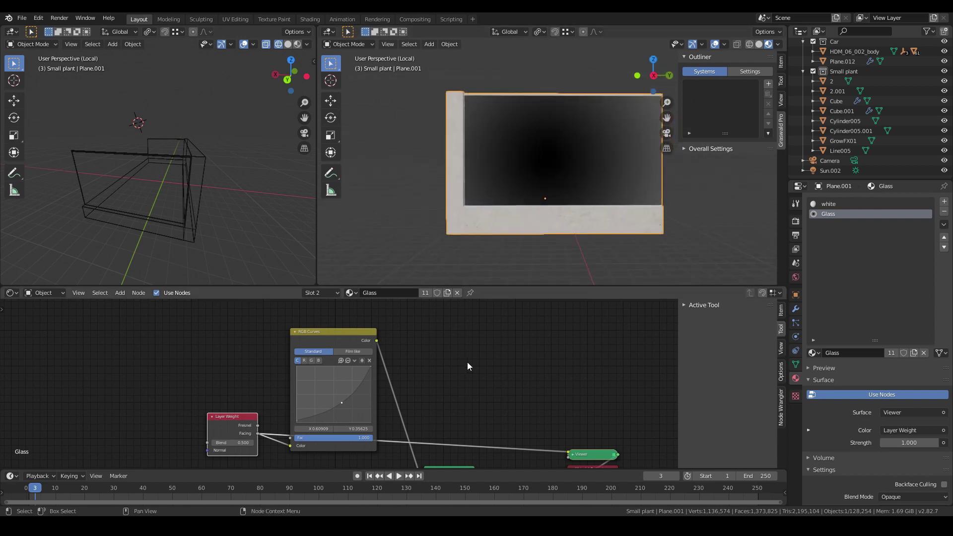
{"action": "mouse_move", "coordinate": [547, 159]}
{"action": "middle_mouse_down"}
{"action": "mouse_move", "coordinate": [534, 153]}
{"action": "mouse_move", "coordinate": [570, 179]}
{"action": "mouse_move", "coordinate": [552, 143]}
{"action": "middle_mouse_up"}
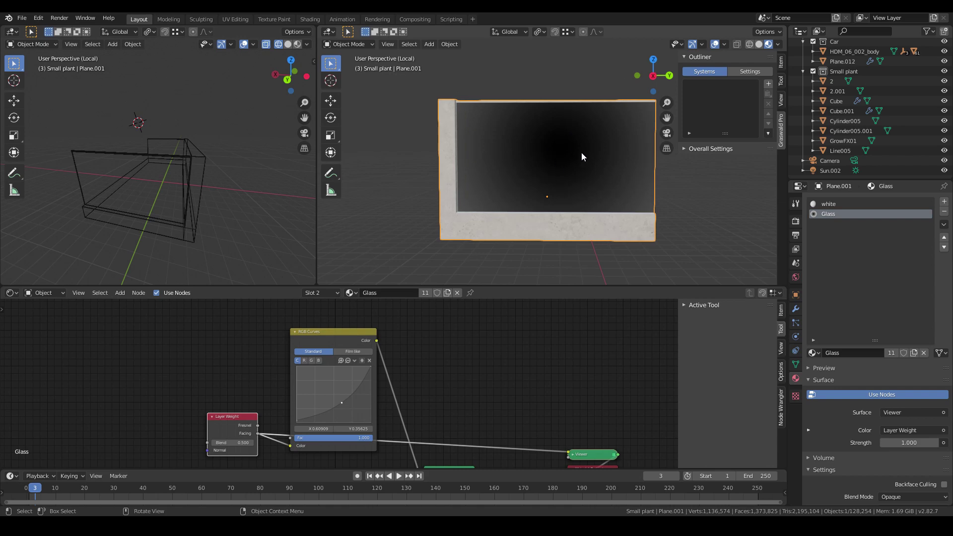
{"action": "middle_click_drag", "start_coordinate": [563, 156], "coordinate": [434, 168]}
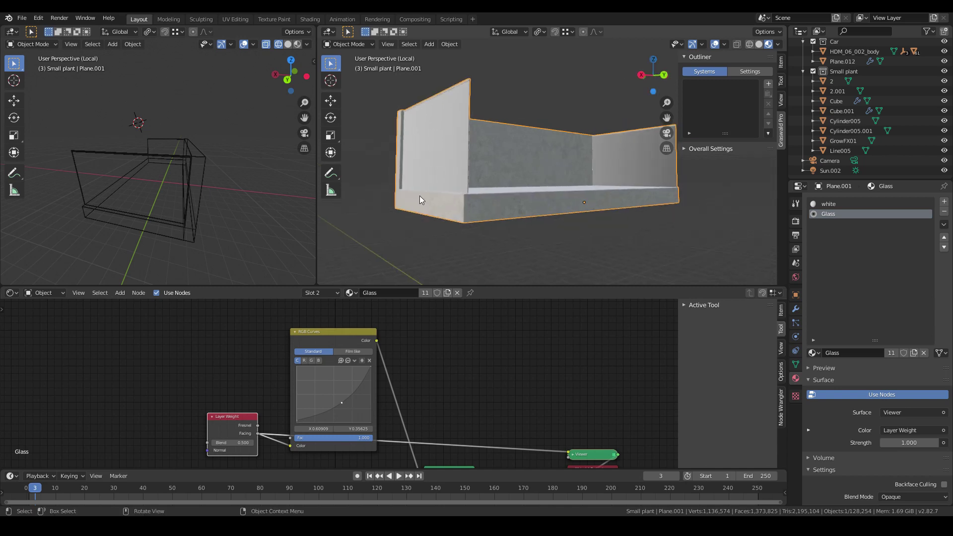
Step: Reposition the Transparent and Glossy BSDF nodes while checking the glass falloff, and connect the Mix Shader back to the Material Output
{"action": "middle_click_drag", "start_coordinate": [486, 353], "coordinate": [495, 416]}
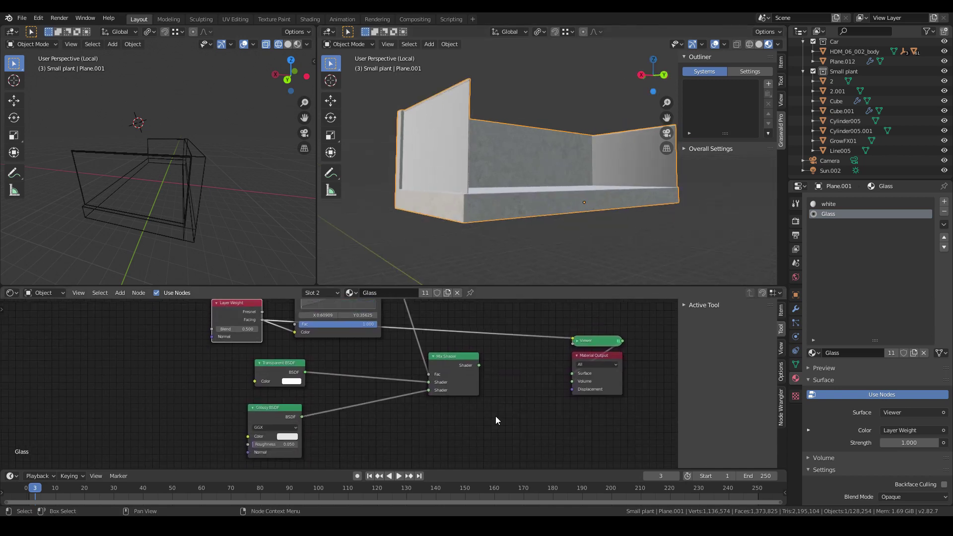
{"action": "middle_click_drag", "start_coordinate": [451, 232], "coordinate": [490, 233]}
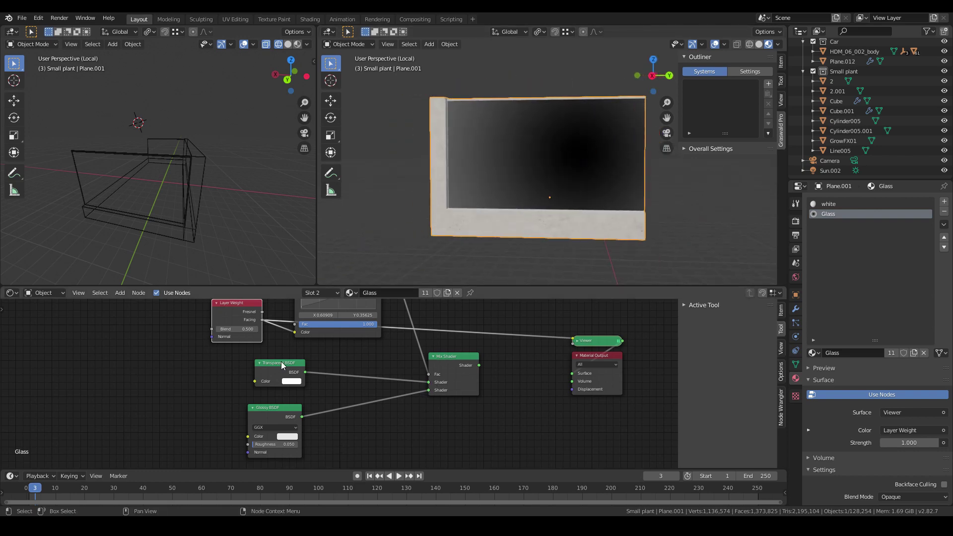
{"action": "left_click_drag", "start_coordinate": [276, 362], "coordinate": [273, 359]}
{"action": "middle_click_drag", "start_coordinate": [512, 236], "coordinate": [440, 235]}
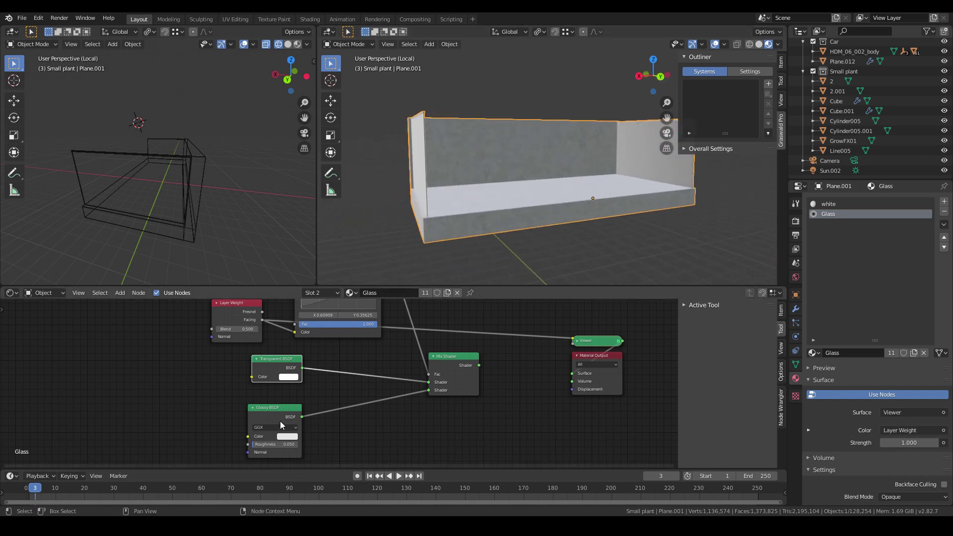
{"action": "left_click_drag", "start_coordinate": [280, 420], "coordinate": [297, 417]}
{"action": "middle_click_drag", "start_coordinate": [410, 229], "coordinate": [569, 215]}
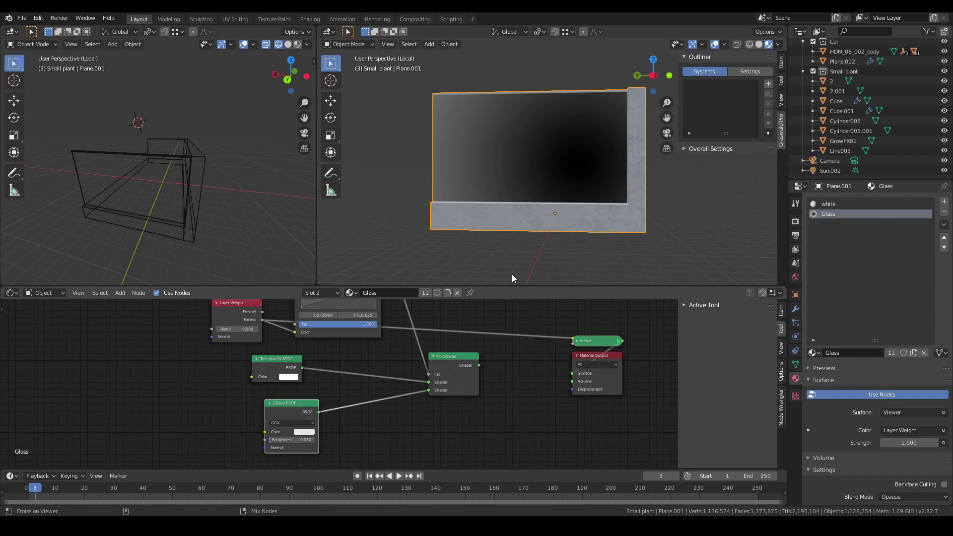
{"action": "left_click", "coordinate": [454, 368], "text": "ctrl+shift"}
{"action": "middle_click_drag", "start_coordinate": [518, 195], "coordinate": [514, 197]}
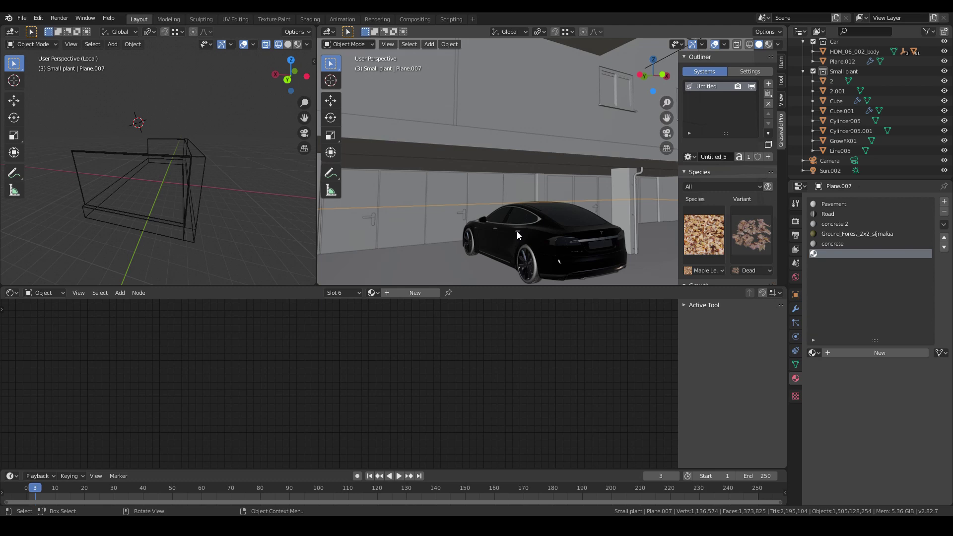
Step: Select the black car's body in the full scene and review its carpaint material nodes
{"action": "scroll", "coordinate": [517, 231], "scroll_direction": "down", "scroll_amount": 2}
{"action": "left_click", "coordinate": [517, 226]}
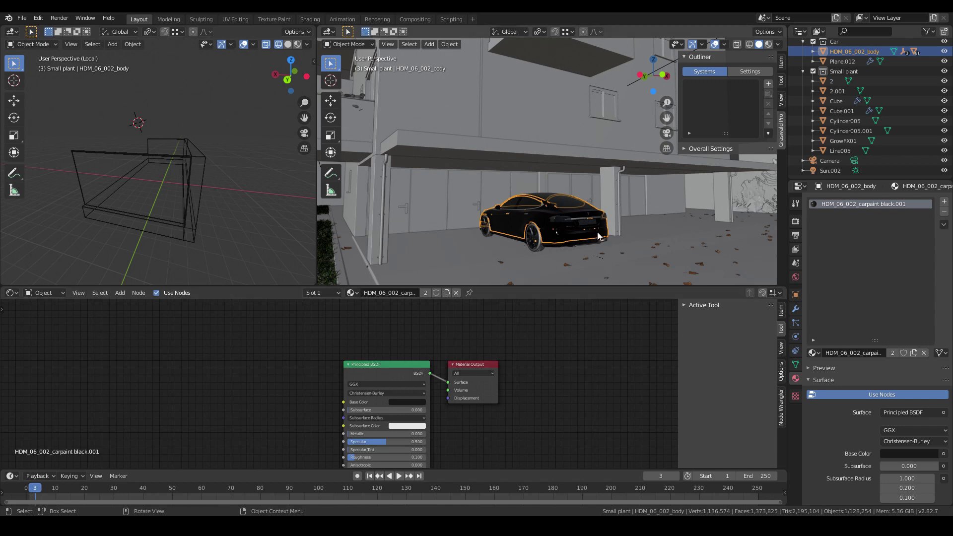
{"action": "left_click", "coordinate": [578, 231]}
{"action": "left_click", "coordinate": [518, 204]}
{"action": "middle_click_drag", "start_coordinate": [547, 373], "coordinate": [547, 337]}
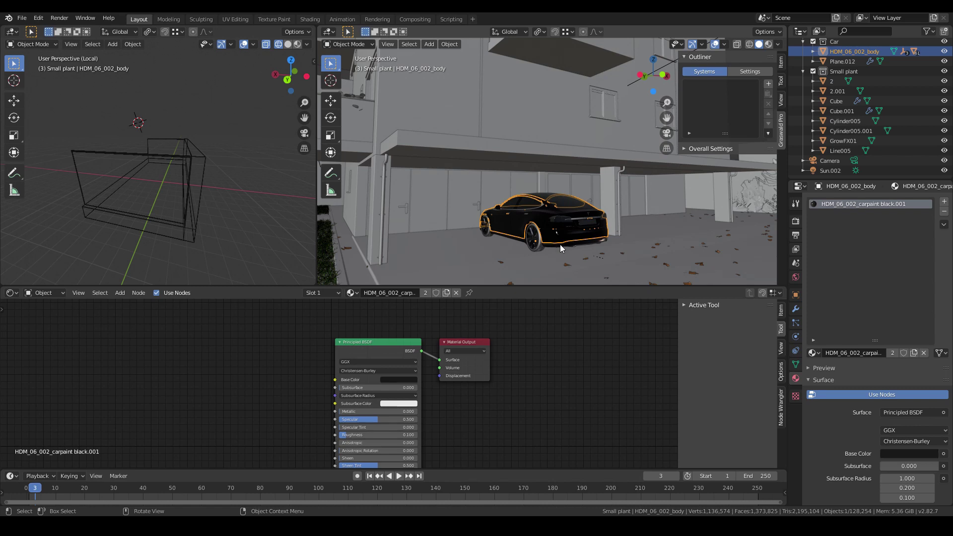
Step: Undo the selection of the car's red glass part and examine the carpaint's roughness and clearcoat settings
{"action": "left_click", "coordinate": [546, 218]}
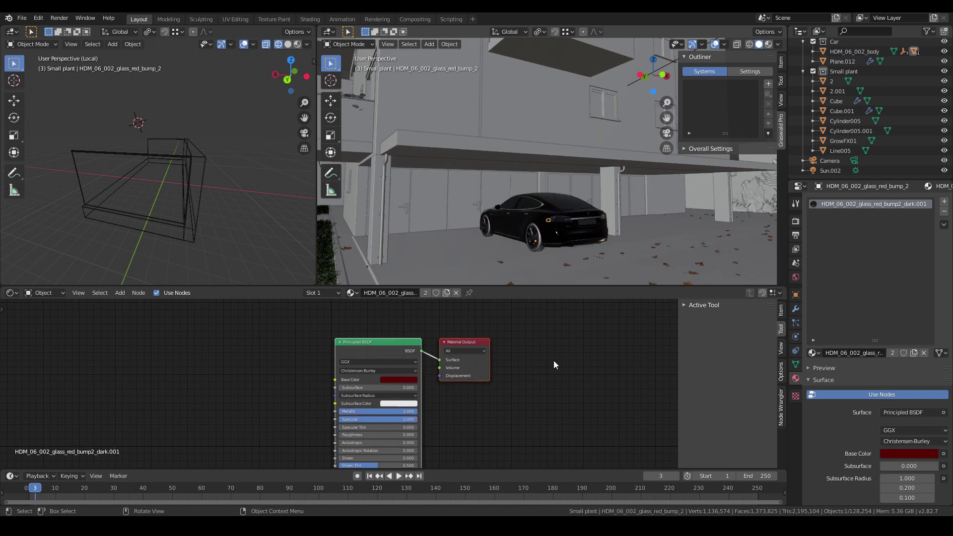
{"action": "key", "text": "ctrl+z"}
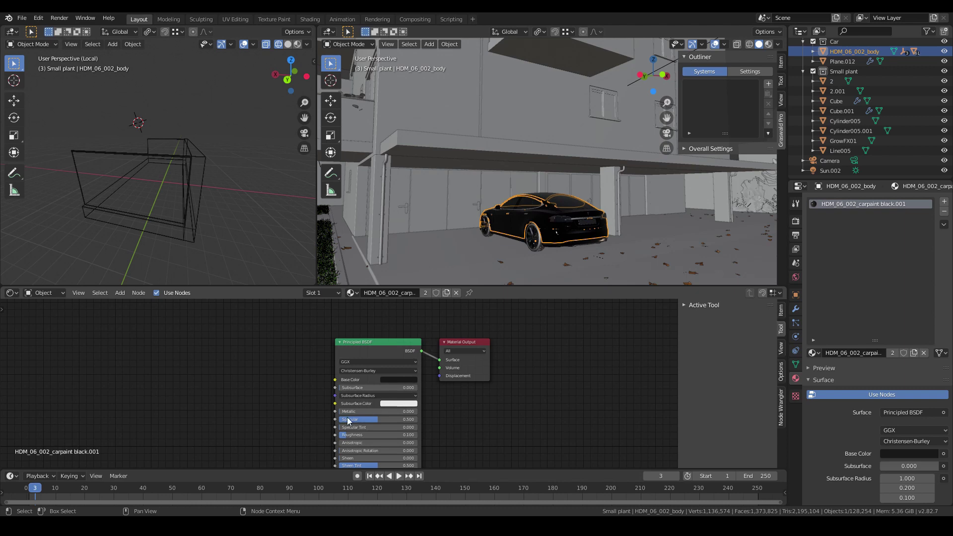
{"action": "middle_click_drag", "start_coordinate": [339, 436], "coordinate": [317, 398]}
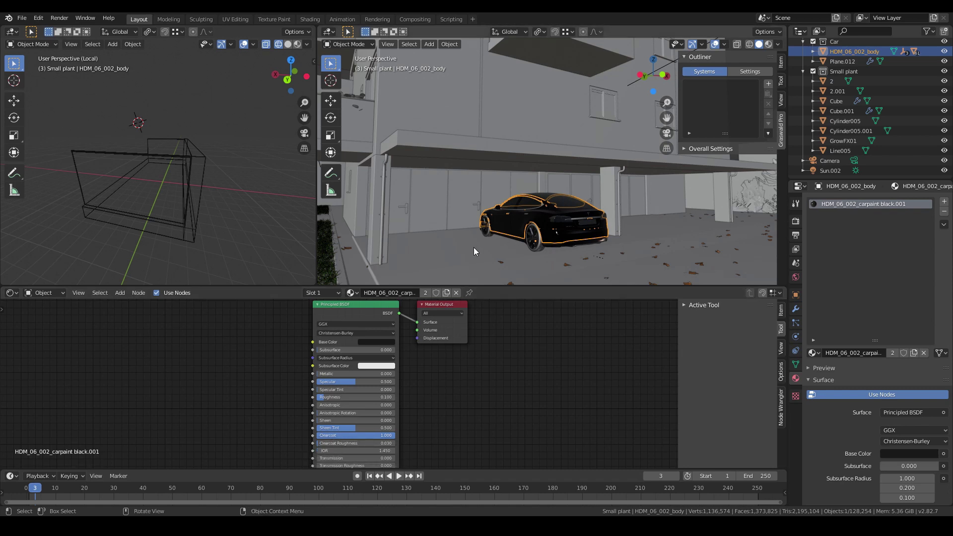
Step: Select the ground plane with the scattered leaves and isolate it in local view
{"action": "scroll", "coordinate": [475, 243], "scroll_direction": "down", "scroll_amount": 4}
{"action": "left_click", "coordinate": [487, 218]}
{"action": "left_click", "coordinate": [487, 218]}
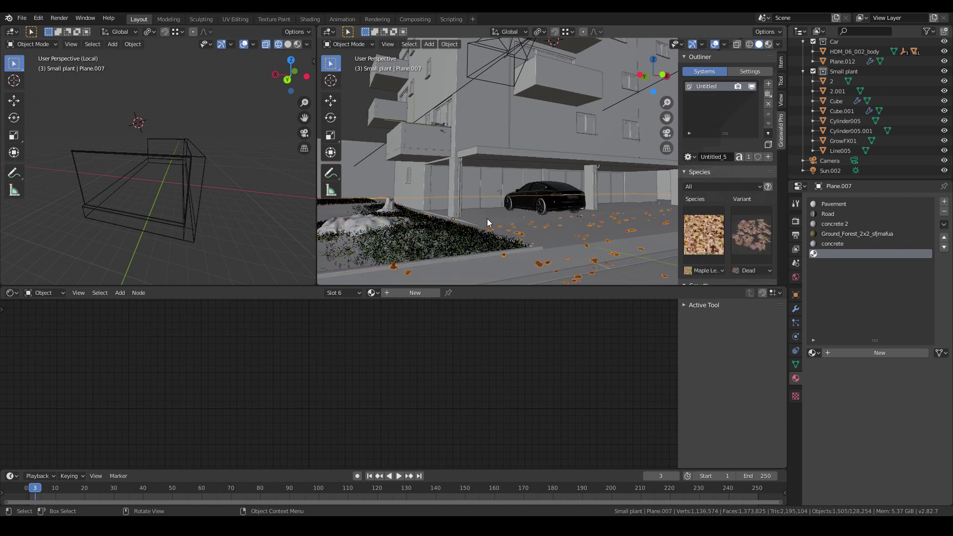
{"action": "key", "text": "KP_Divide"}
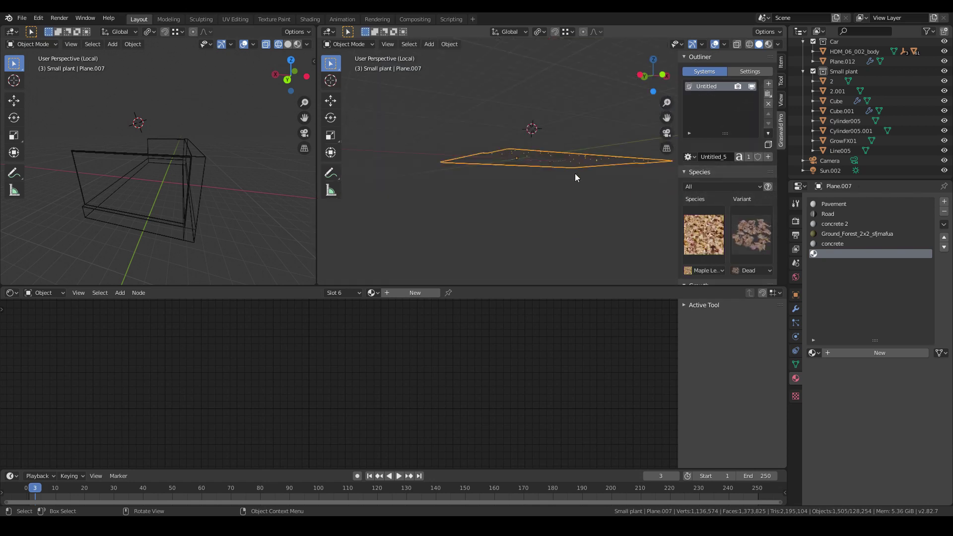
Step: Deselect everything, display the ground plane in Material Preview shading and inspect its grass, pavement and road areas
{"action": "middle_click_drag", "start_coordinate": [574, 173], "coordinate": [567, 228]}
{"action": "key", "text": "alt+a"}
{"action": "scroll", "coordinate": [564, 202], "scroll_direction": "up", "scroll_amount": 4}
{"action": "key", "text": "z"}
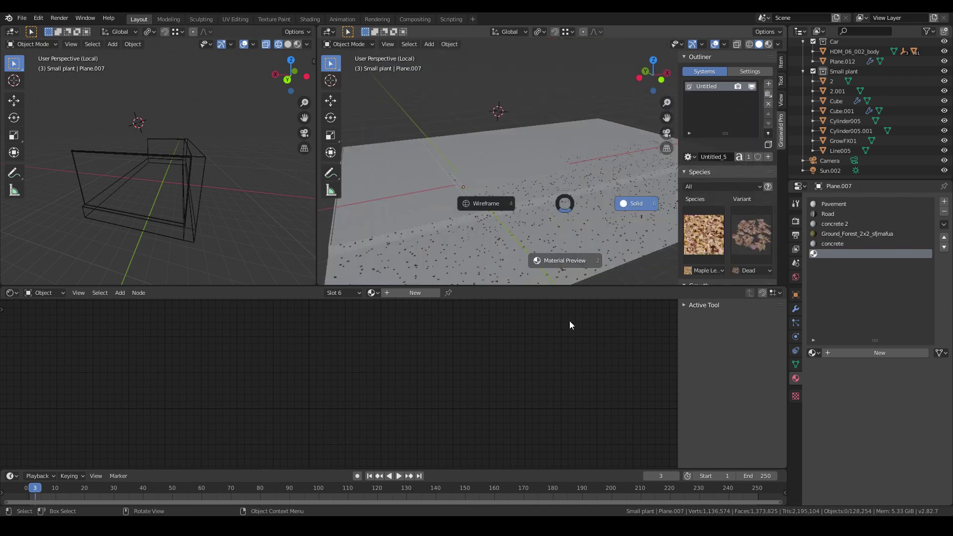
{"action": "left_click", "coordinate": [569, 326]}
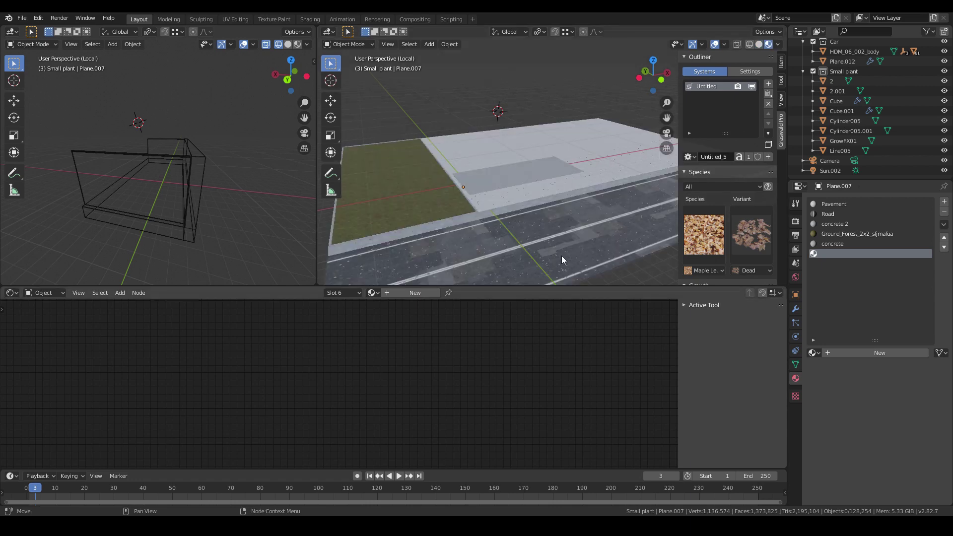
{"action": "middle_click_drag", "start_coordinate": [558, 262], "coordinate": [534, 189]}
{"action": "scroll", "coordinate": [404, 175], "scroll_direction": "up", "scroll_amount": 4}
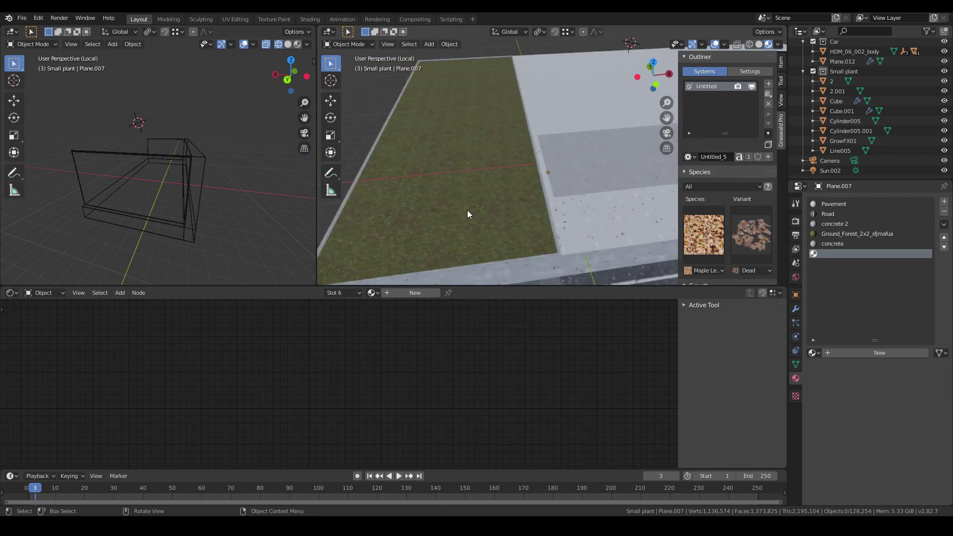
Step: Inspect the road area, select the ground plane and open its Road material to review the shader nodes
{"action": "scroll", "coordinate": [467, 211], "scroll_direction": "down", "scroll_amount": 3}
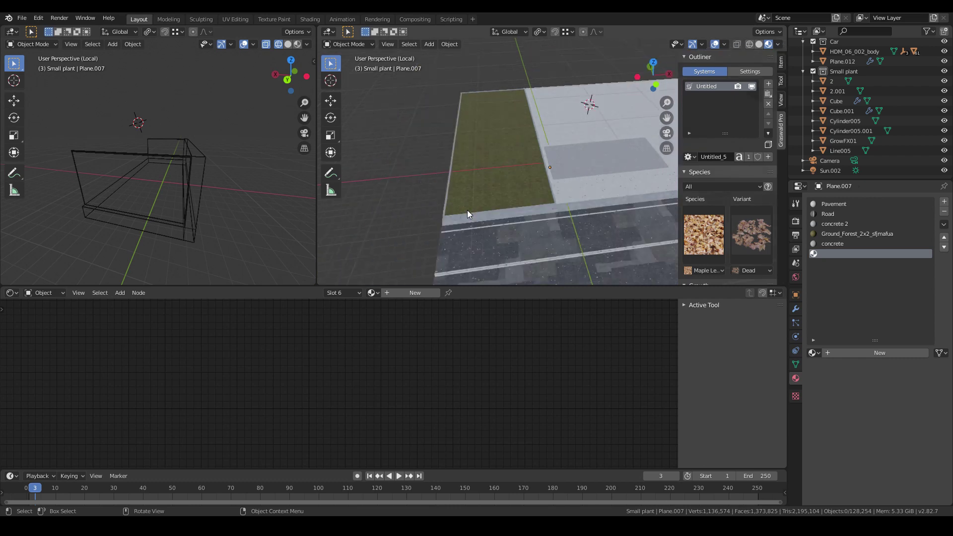
{"action": "middle_click_drag", "start_coordinate": [538, 226], "coordinate": [510, 165], "text": "shift"}
{"action": "scroll", "coordinate": [551, 171], "scroll_direction": "up", "scroll_amount": 3}
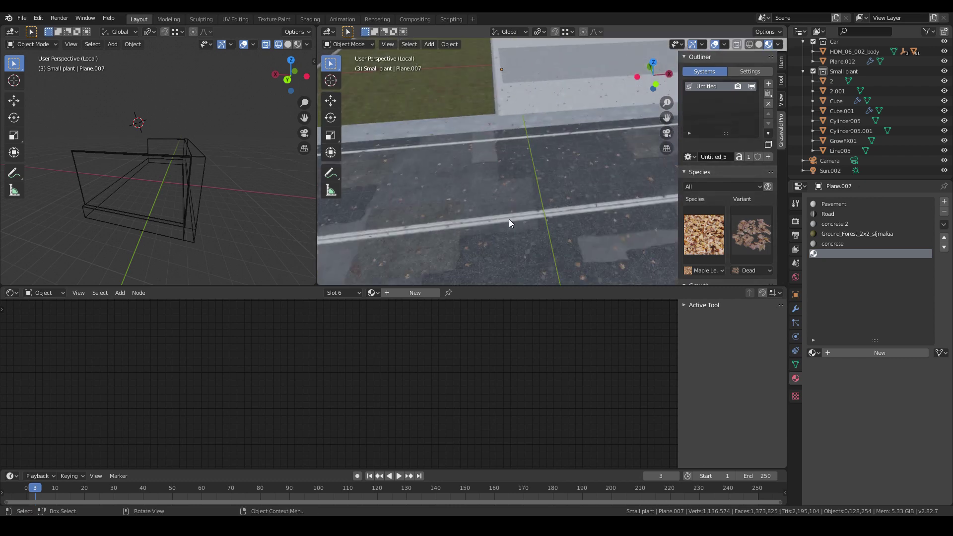
{"action": "middle_click_drag", "start_coordinate": [557, 200], "coordinate": [465, 208]}
{"action": "scroll", "coordinate": [465, 207], "scroll_direction": "down", "scroll_amount": 3}
{"action": "left_click", "coordinate": [465, 204]}
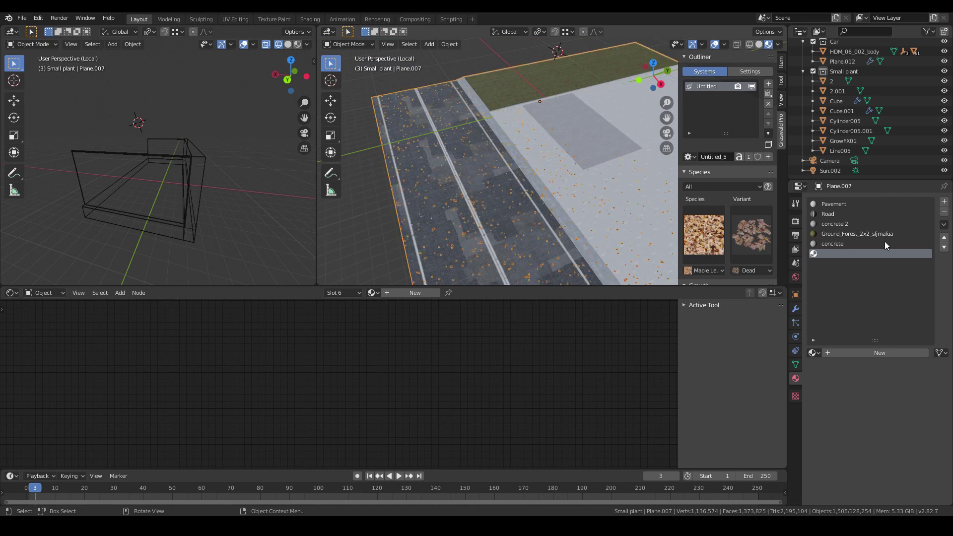
{"action": "left_click", "coordinate": [838, 213]}
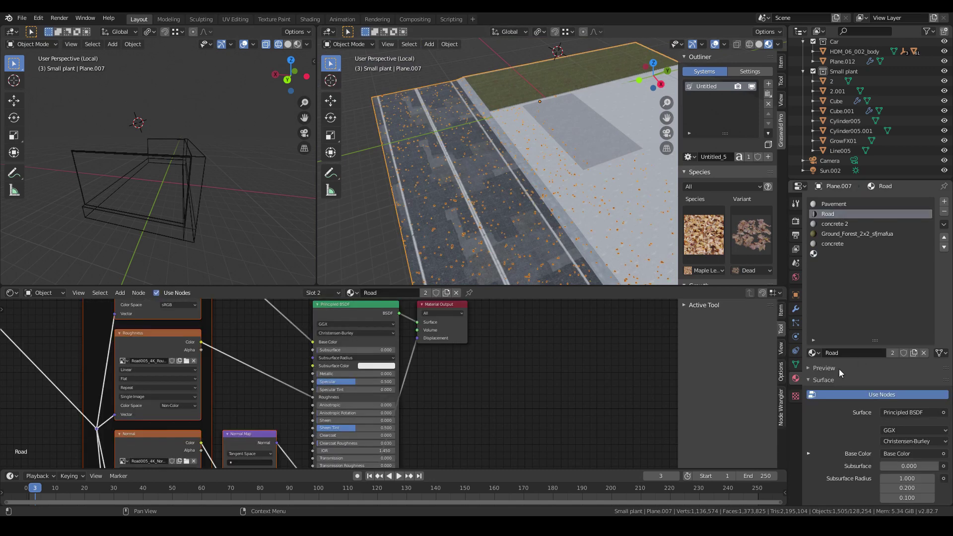
{"action": "middle_click_drag", "start_coordinate": [534, 371], "coordinate": [544, 377]}
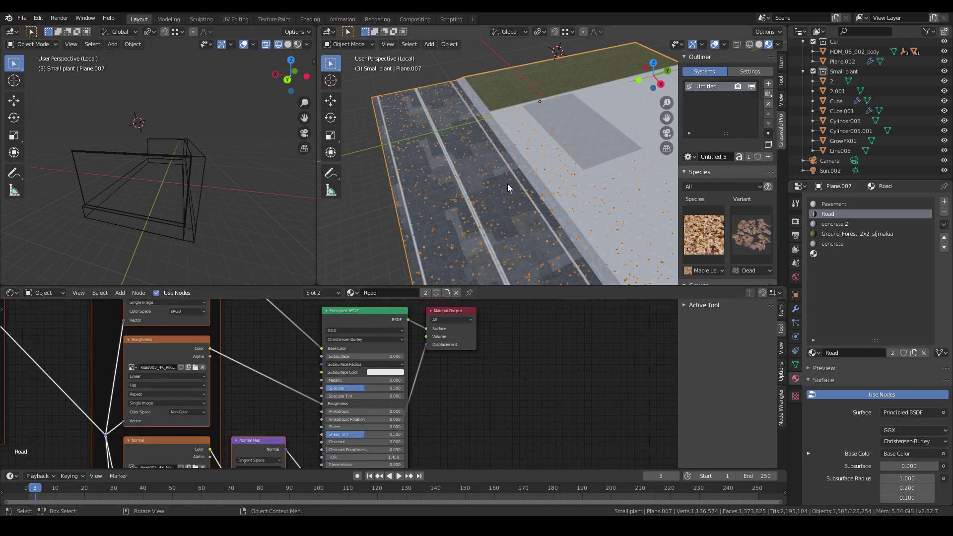
Step: Examine the paving stones up close and open the ground plane's Pavement material to review its nodes
{"action": "left_click", "coordinate": [472, 61]}
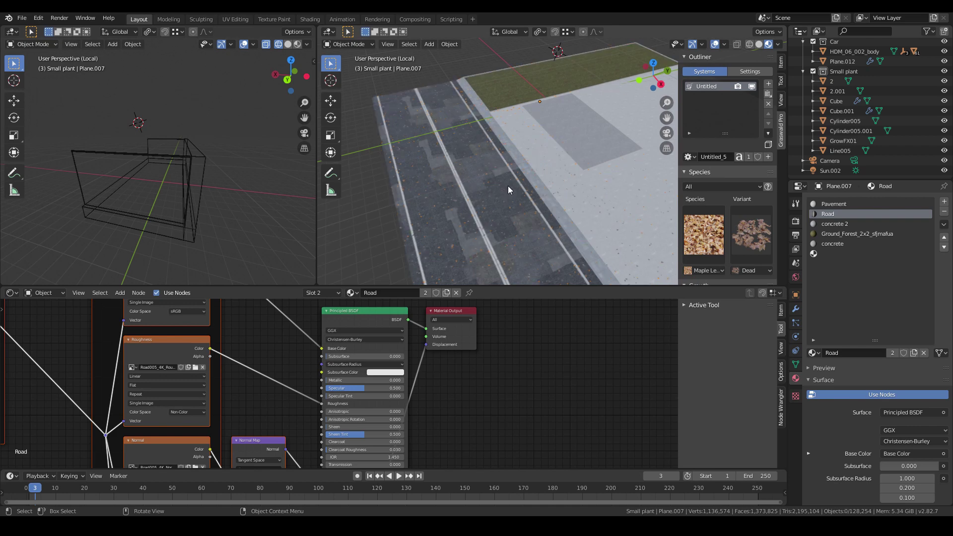
{"action": "mouse_move", "coordinate": [510, 187]}
{"action": "middle_mouse_down"}
{"action": "mouse_move", "coordinate": [520, 194]}
{"action": "mouse_move", "coordinate": [518, 185]}
{"action": "middle_mouse_up"}
{"action": "scroll", "coordinate": [516, 177], "scroll_direction": "up", "scroll_amount": 5}
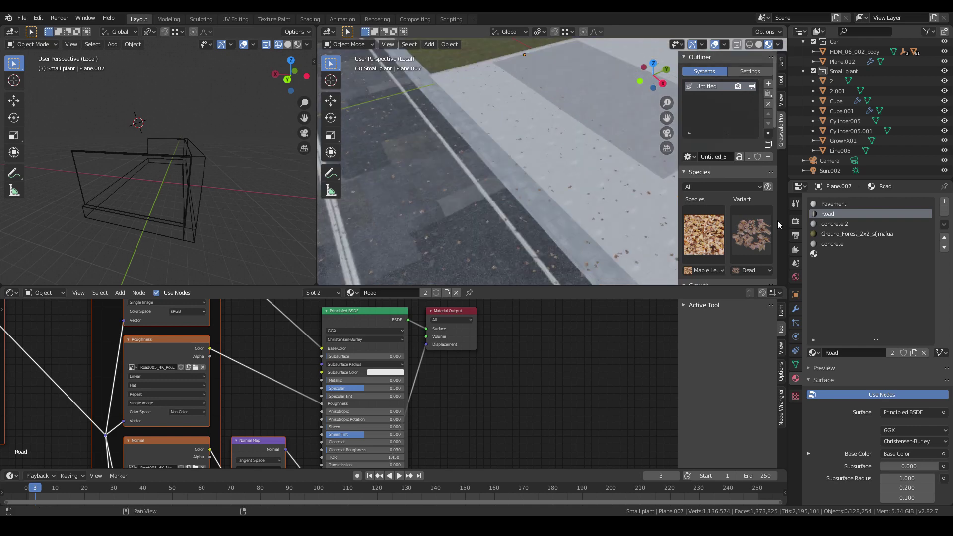
{"action": "left_click", "coordinate": [512, 189]}
{"action": "scroll", "coordinate": [566, 163], "scroll_direction": "up", "scroll_amount": 6}
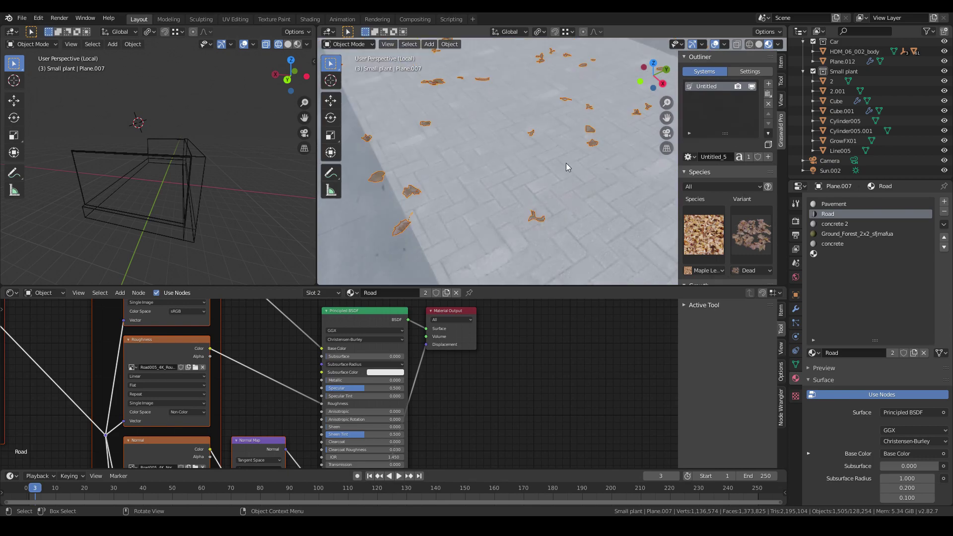
{"action": "left_click", "coordinate": [844, 204]}
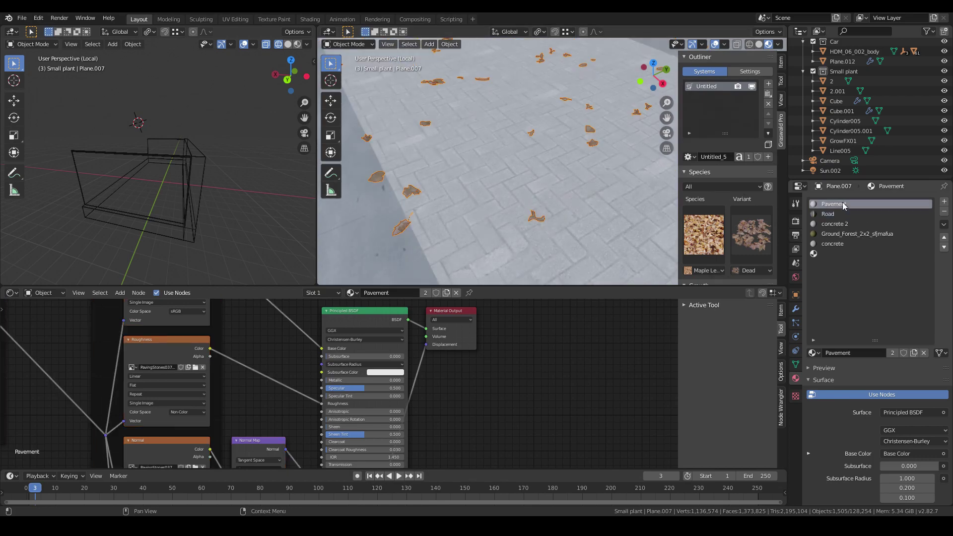
{"action": "middle_click_drag", "start_coordinate": [563, 384], "coordinate": [572, 394]}
{"action": "scroll", "coordinate": [482, 175], "scroll_direction": "down", "scroll_amount": 6}
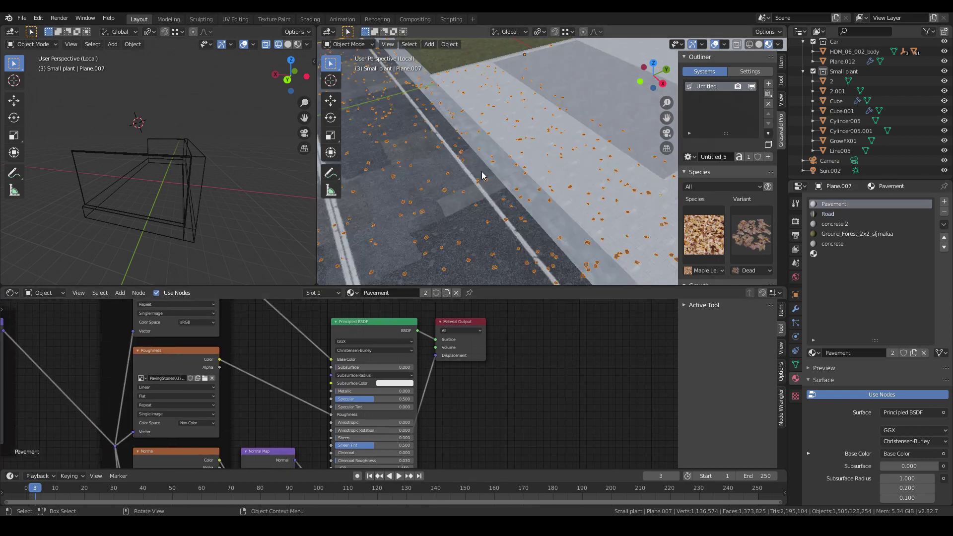
Step: Look over the ground plane's areas and enlarge the material preview viewport in width and height
{"action": "middle_click_drag", "start_coordinate": [571, 179], "coordinate": [430, 183], "text": "shift"}
{"action": "middle_click_drag", "start_coordinate": [521, 187], "coordinate": [563, 183]}
{"action": "scroll", "coordinate": [559, 191], "scroll_direction": "down", "scroll_amount": 4}
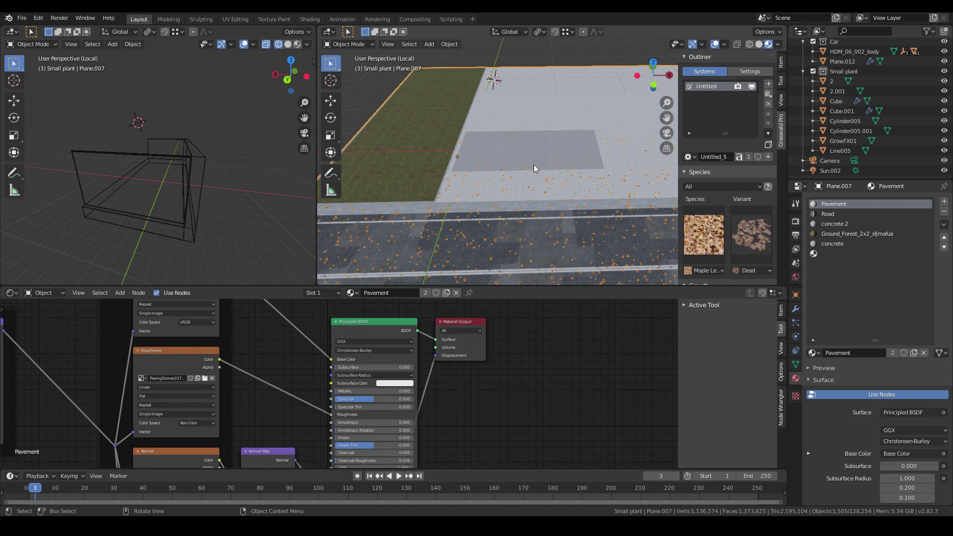
{"action": "middle_click_drag", "start_coordinate": [534, 165], "coordinate": [560, 176]}
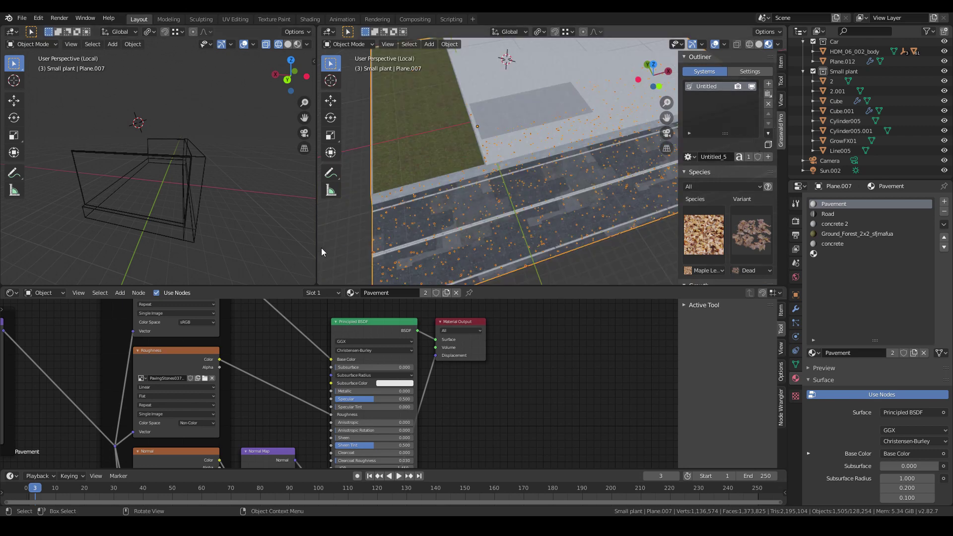
{"action": "left_click_drag", "start_coordinate": [316, 254], "coordinate": [268, 283]}
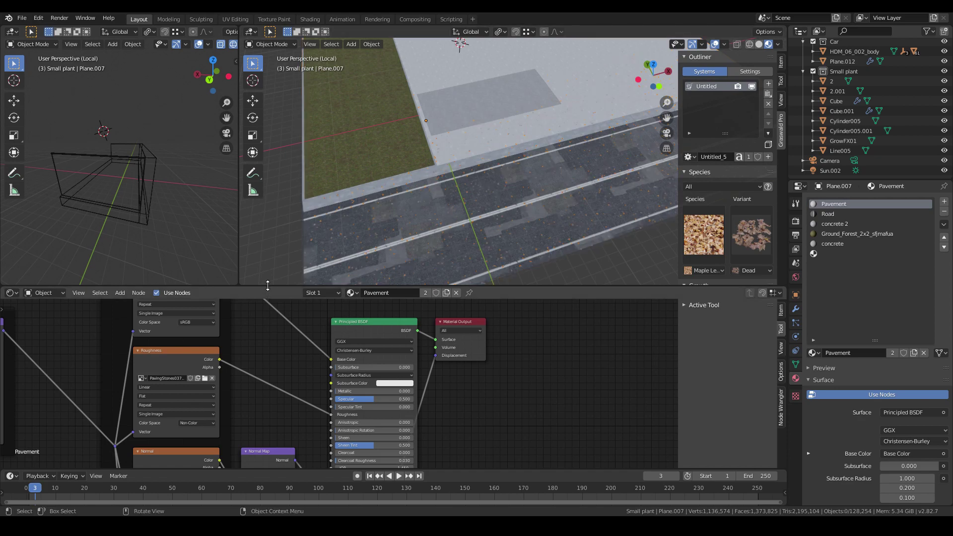
{"action": "left_click_drag", "start_coordinate": [268, 289], "coordinate": [266, 323]}
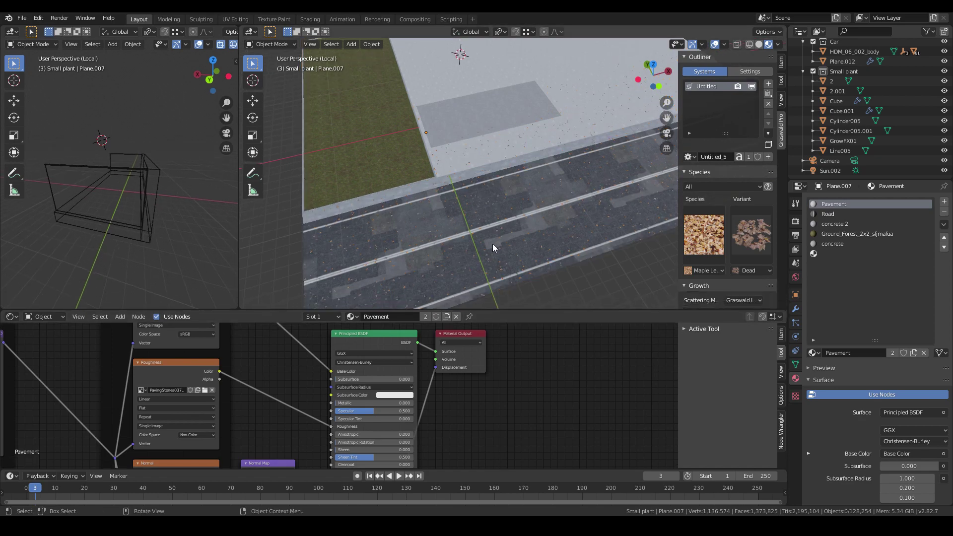
Step: Examine the maple leaves scattered across the road and pavement of the ground plane
{"action": "middle_click_drag", "start_coordinate": [434, 246], "coordinate": [462, 245]}
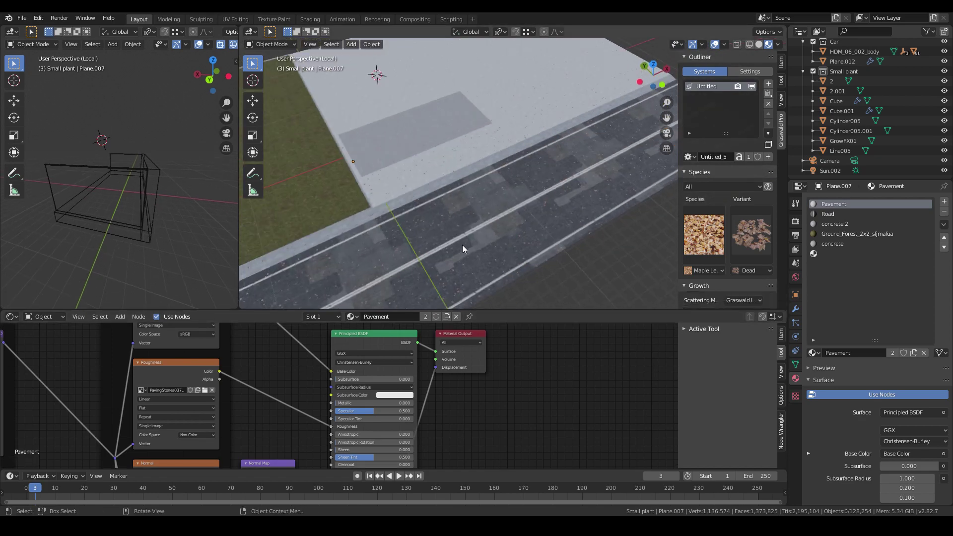
{"action": "scroll", "coordinate": [463, 245], "scroll_direction": "up", "scroll_amount": 5}
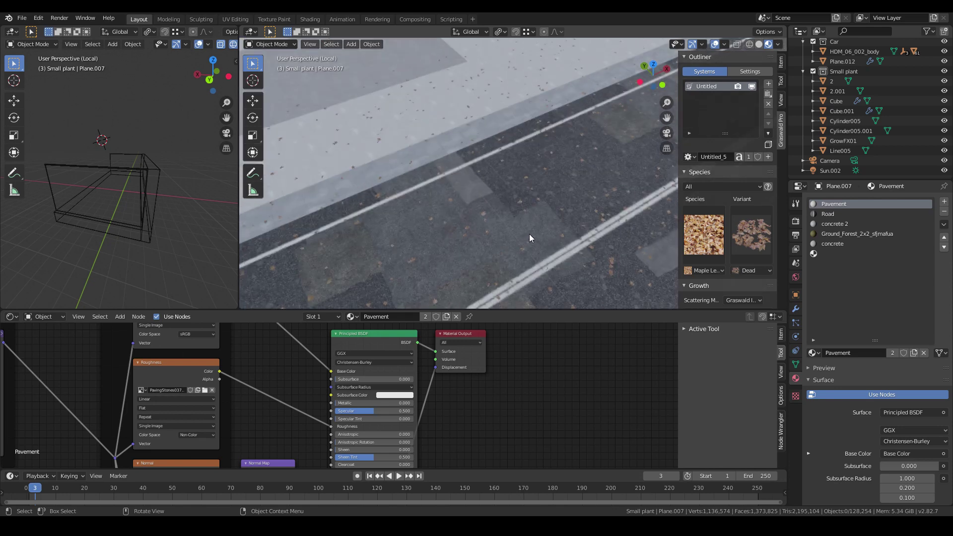
{"action": "scroll", "coordinate": [529, 235], "scroll_direction": "down", "scroll_amount": 4}
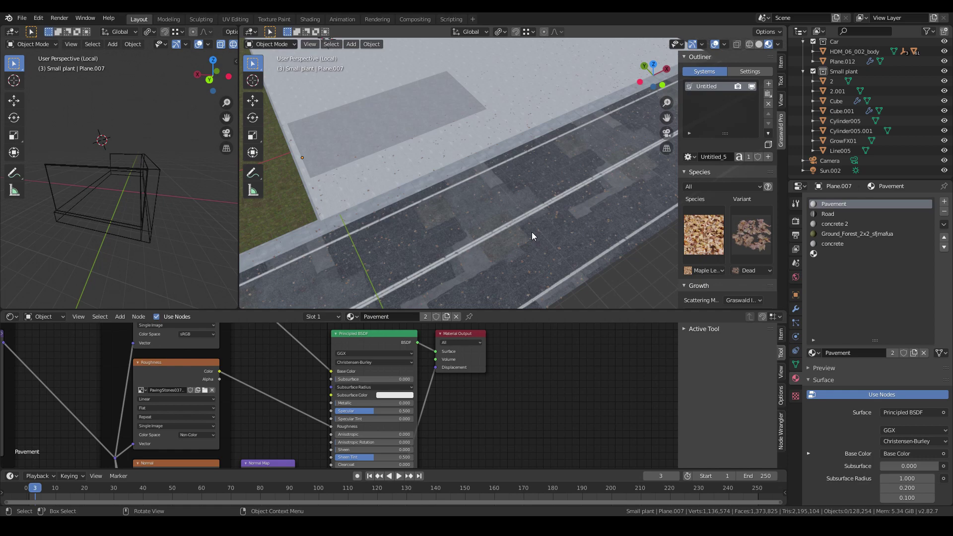
{"action": "left_click", "coordinate": [711, 230]}
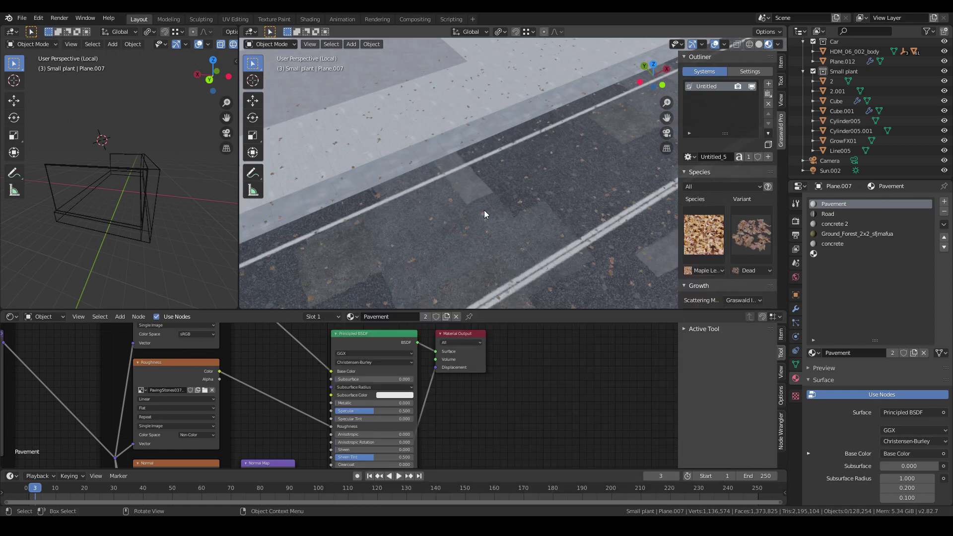
Step: Show the ground plane in Weight Paint mode and examine how its leaves vertex group controls the scatter density
{"action": "scroll", "coordinate": [490, 219], "scroll_direction": "down", "scroll_amount": 3}
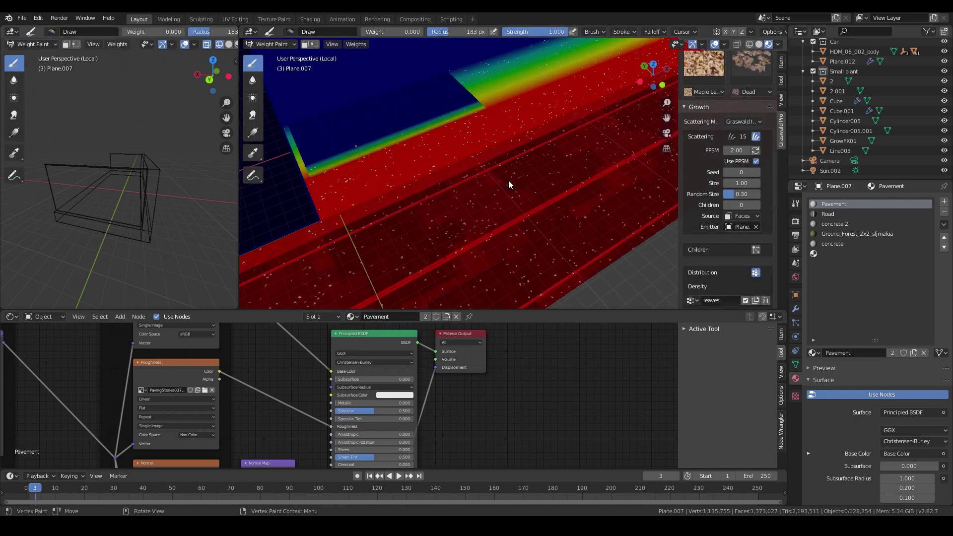
{"action": "scroll", "coordinate": [520, 118], "scroll_direction": "down", "scroll_amount": 3}
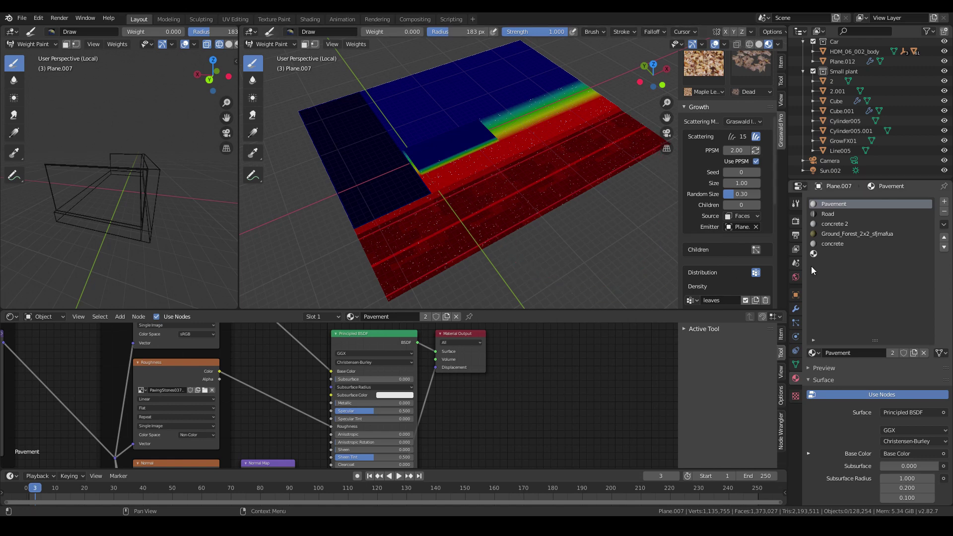
{"action": "left_click", "coordinate": [795, 322]}
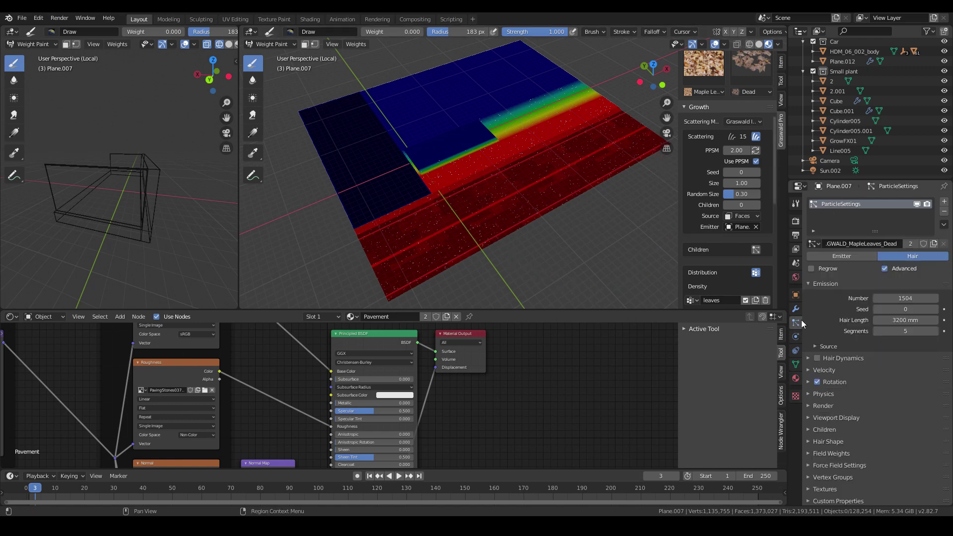
{"action": "left_click", "coordinate": [796, 365]}
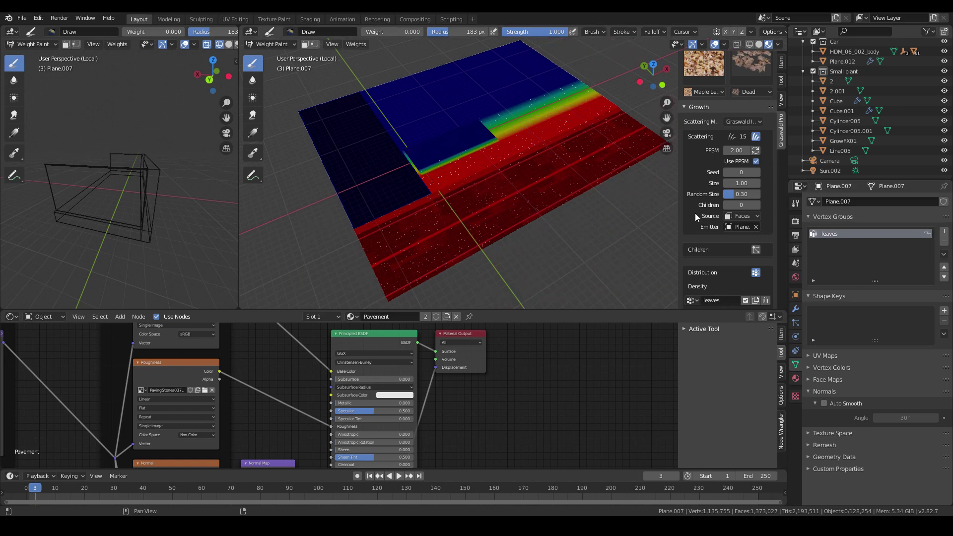
{"action": "scroll", "coordinate": [695, 213], "scroll_direction": "down", "scroll_amount": 4}
{"action": "scroll", "coordinate": [703, 192], "scroll_direction": "up", "scroll_amount": 5}
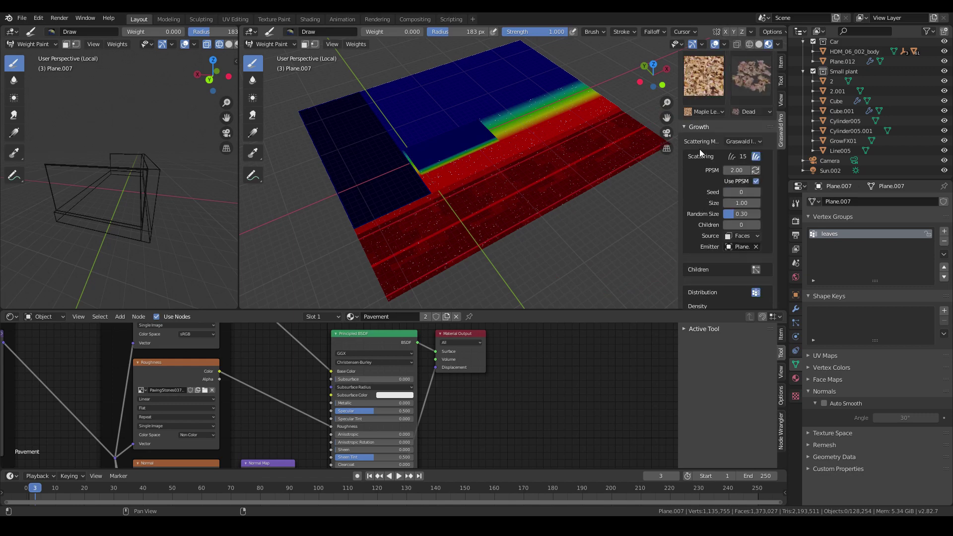
{"action": "scroll", "coordinate": [699, 149], "scroll_direction": "down", "scroll_amount": 4}
{"action": "left_click", "coordinate": [745, 240]}
Step: Return to the full scene in Object Mode and select the grass plane around the rocks
{"action": "mouse_move", "coordinate": [425, 219]}
{"action": "middle_mouse_down"}
{"action": "mouse_move", "coordinate": [425, 240]}
{"action": "mouse_move", "coordinate": [538, 202]}
{"action": "mouse_move", "coordinate": [461, 240]}
{"action": "middle_mouse_up"}
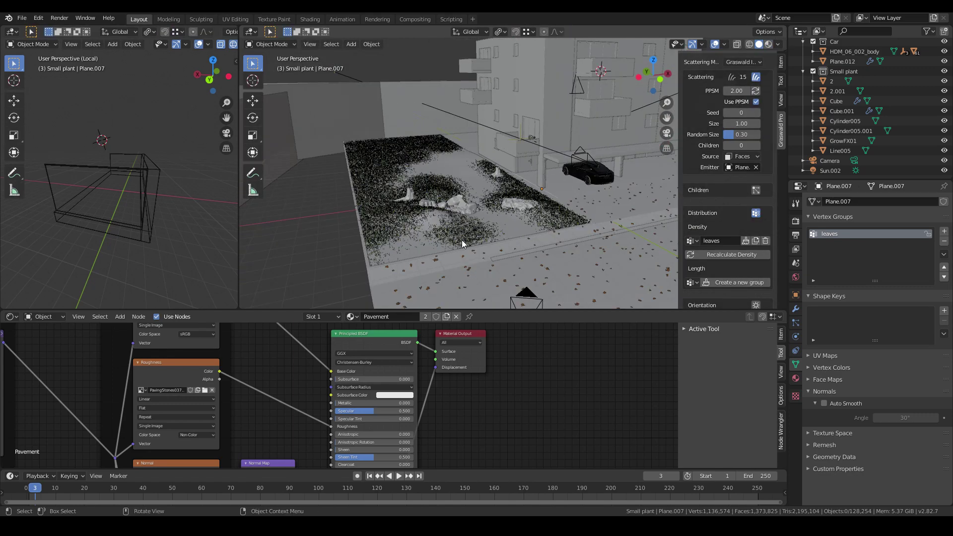
{"action": "left_click", "coordinate": [458, 206]}
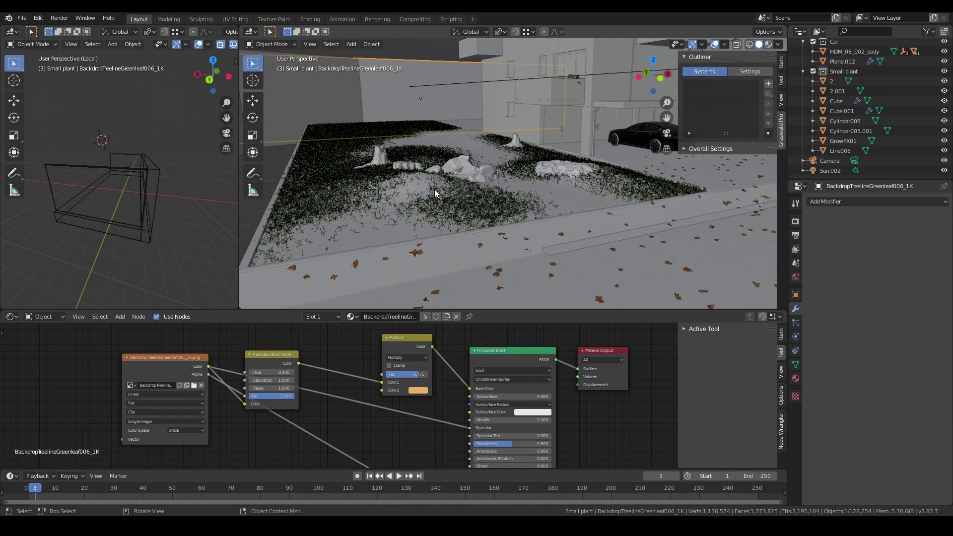
{"action": "left_click", "coordinate": [434, 193]}
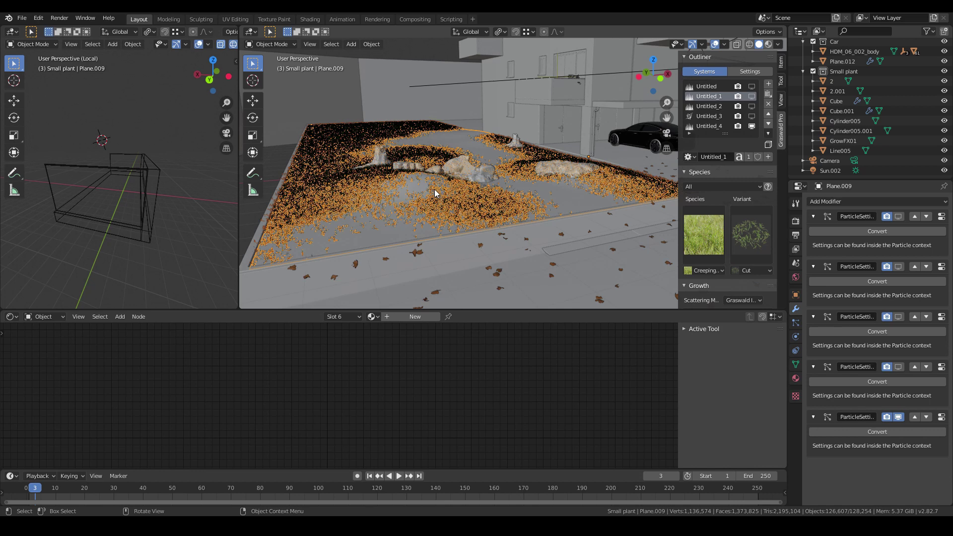
{"action": "middle_click_drag", "start_coordinate": [430, 189], "coordinate": [464, 203]}
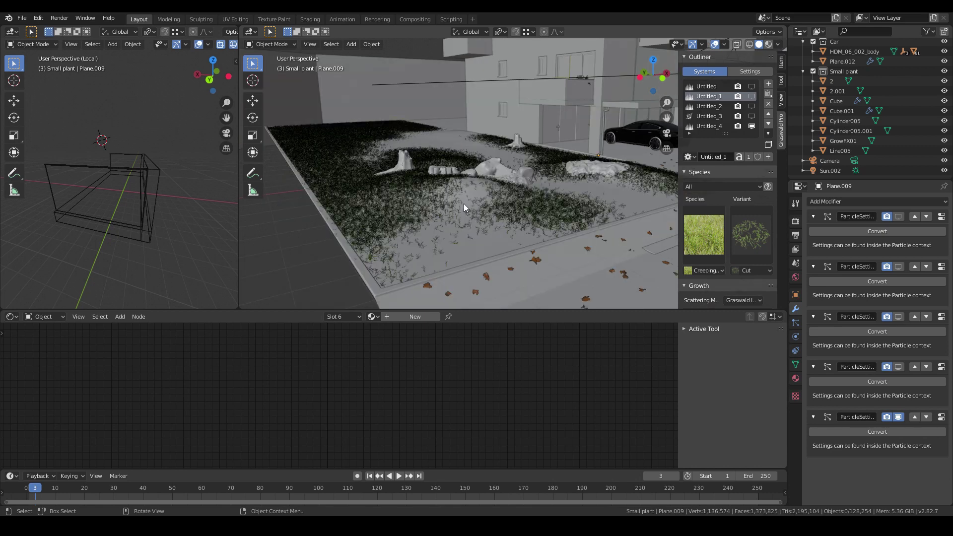
{"action": "left_click", "coordinate": [38, 46]}
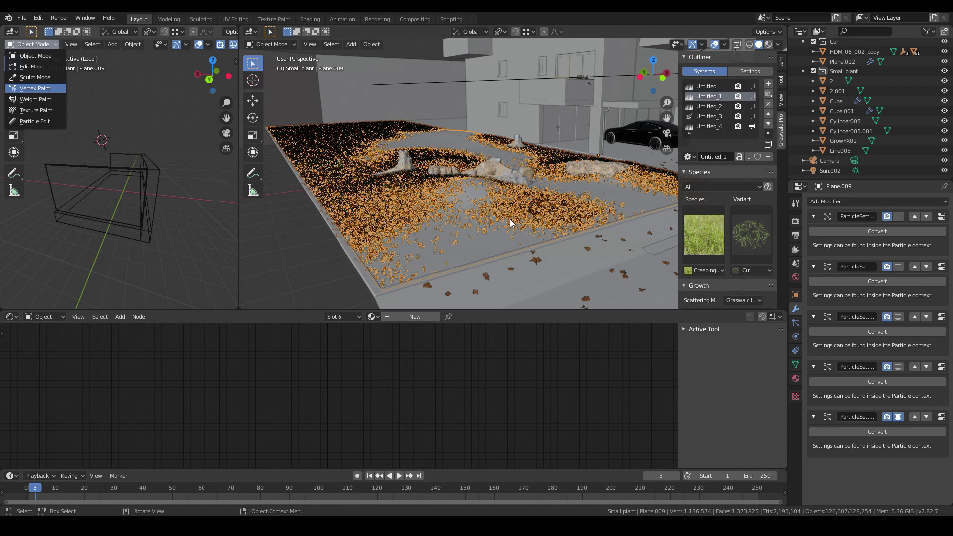
{"action": "middle_click_drag", "start_coordinate": [512, 221], "coordinate": [505, 243]}
{"action": "scroll", "coordinate": [429, 198], "scroll_direction": "down", "scroll_amount": 4}
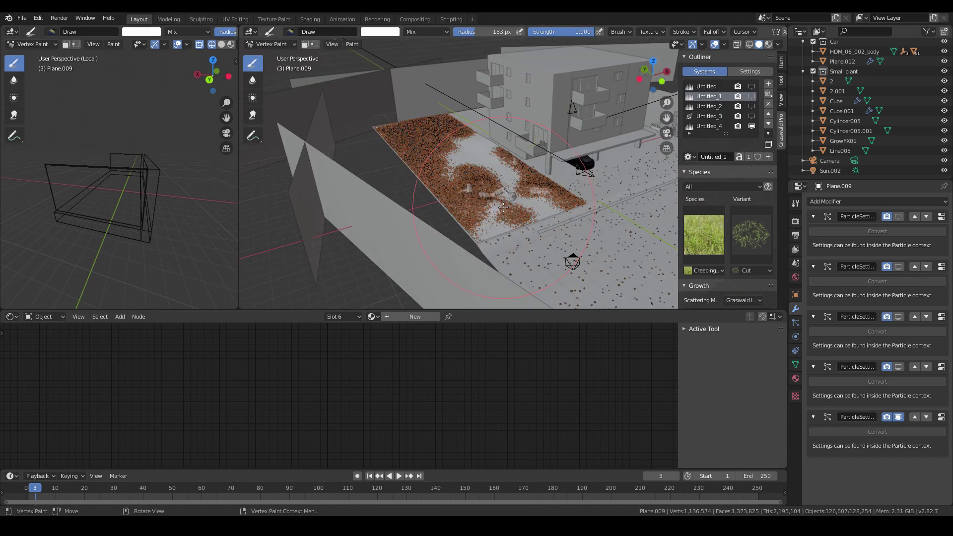
{"action": "scroll", "coordinate": [430, 174], "scroll_direction": "up", "scroll_amount": 4}
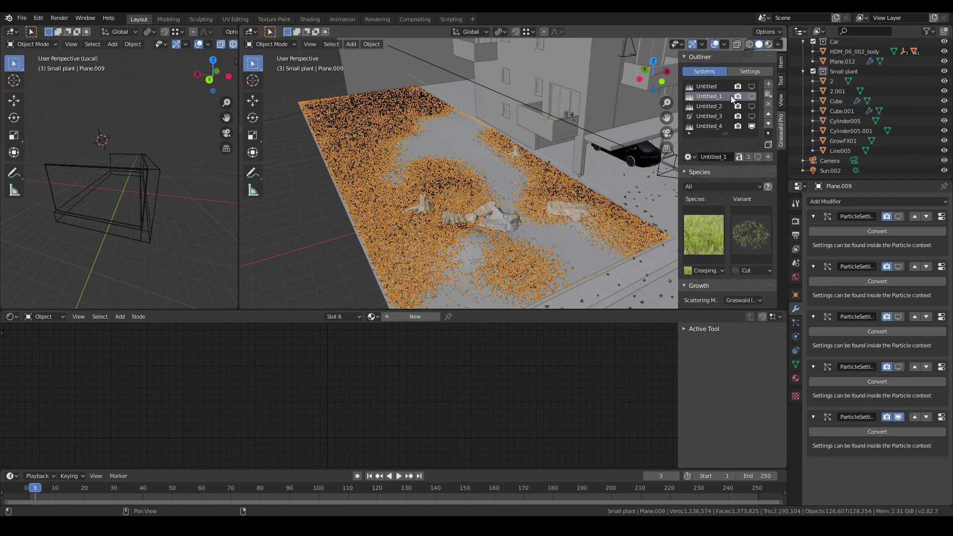
{"action": "scroll", "coordinate": [731, 98], "scroll_direction": "down", "scroll_amount": 2}
Step: Review the species and growth settings of the grass plane's Untitled_1 scatter system
{"action": "scroll", "coordinate": [733, 102], "scroll_direction": "down", "scroll_amount": 2}
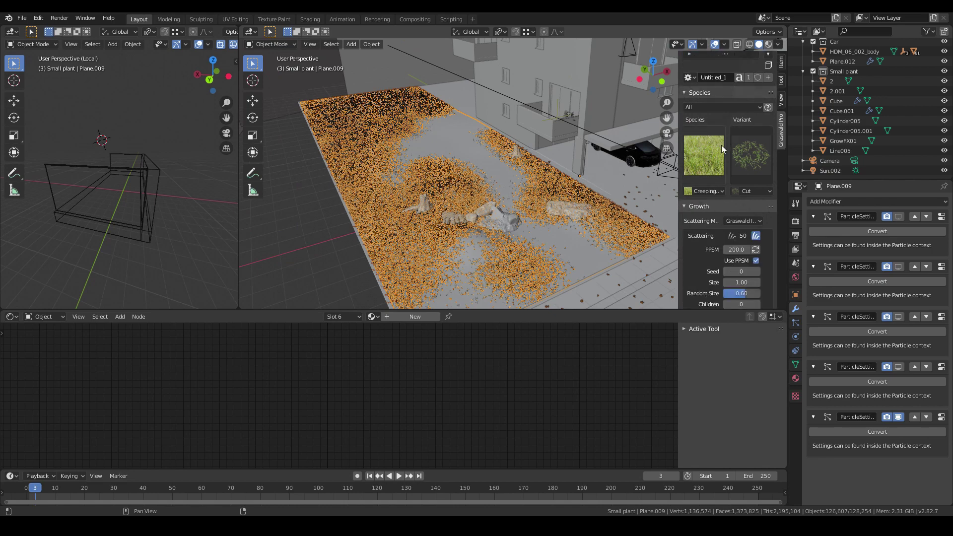
{"action": "scroll", "coordinate": [722, 144], "scroll_direction": "up", "scroll_amount": 3}
{"action": "scroll", "coordinate": [734, 173], "scroll_direction": "down", "scroll_amount": 5}
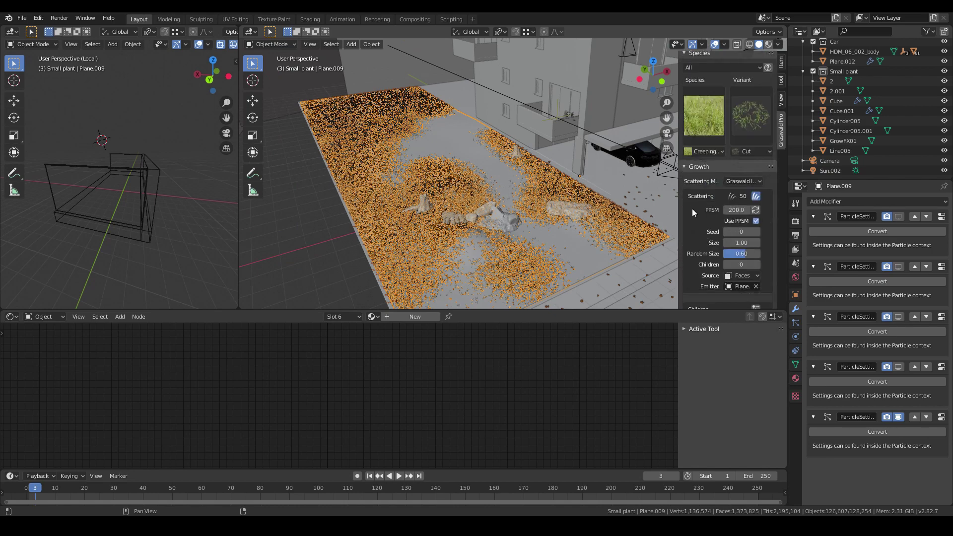
{"action": "scroll", "coordinate": [692, 208], "scroll_direction": "up", "scroll_amount": 2}
{"action": "scroll", "coordinate": [464, 259], "scroll_direction": "up", "scroll_amount": 4}
Step: Turn on viewport display for the grass plane's Untitled and Untitled_2 scatter systems, keeping Untitled_1 and Untitled_3 hidden
{"action": "scroll", "coordinate": [703, 149], "scroll_direction": "up", "scroll_amount": 4}
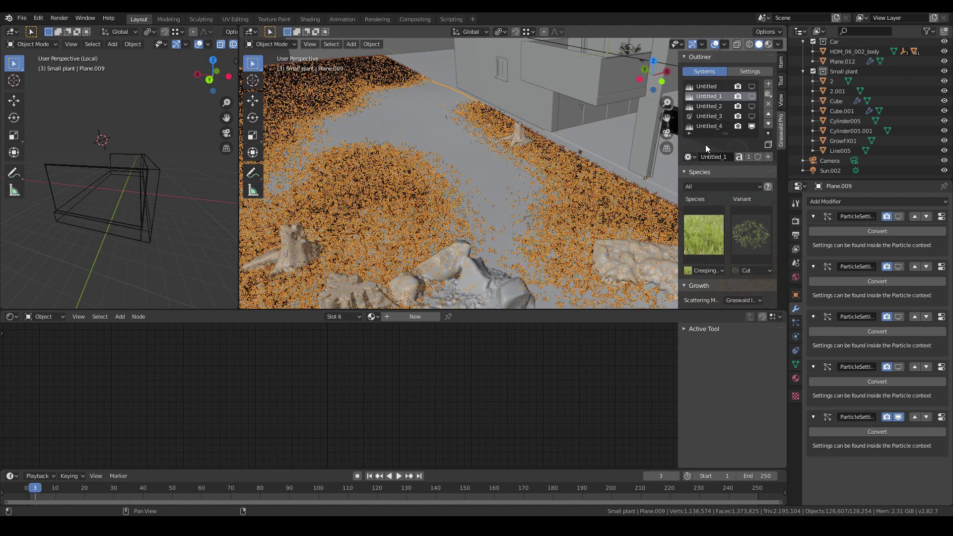
{"action": "left_click", "coordinate": [751, 87]}
{"action": "left_click", "coordinate": [751, 106]}
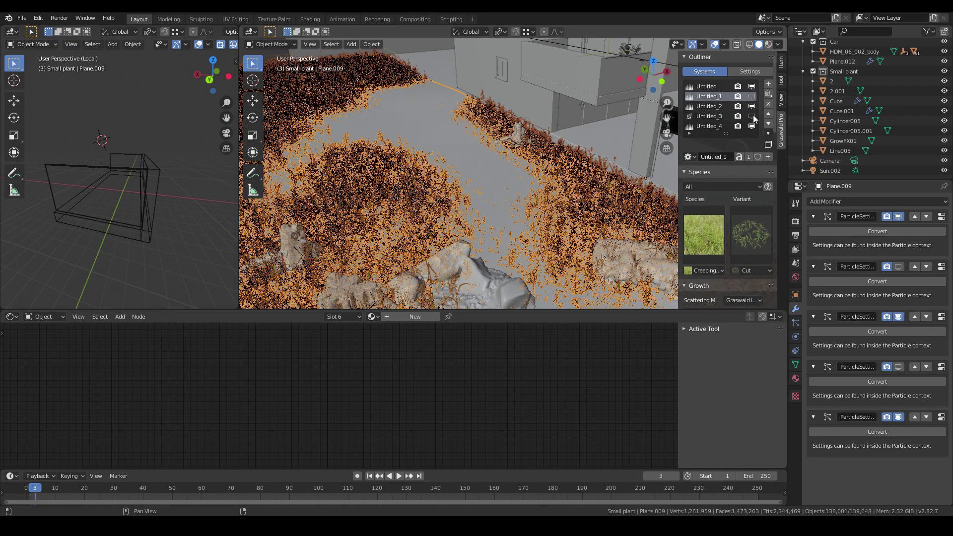
{"action": "left_click", "coordinate": [752, 98]}
{"action": "left_click", "coordinate": [752, 97]}
{"action": "left_click", "coordinate": [752, 116]}
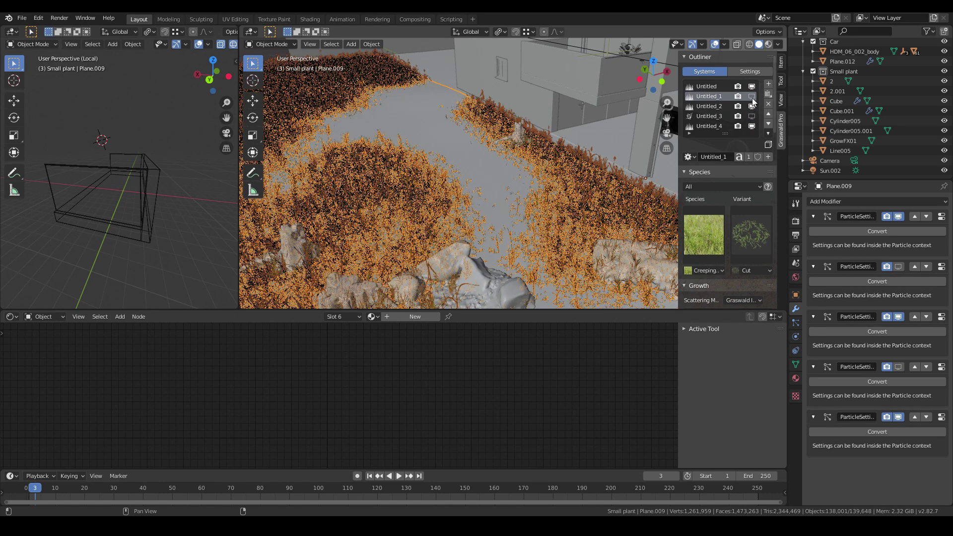
Step: Turn on viewport display for the grass plane's Untitled_1 and Untitled_3 scatter systems and deselect the plane
{"action": "left_click", "coordinate": [752, 98]}
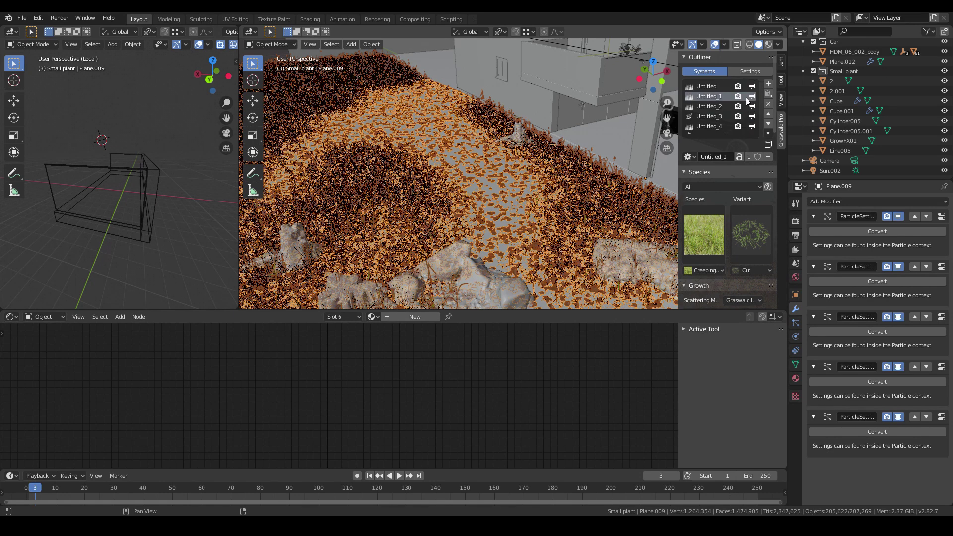
{"action": "scroll", "coordinate": [564, 133], "scroll_direction": "down", "scroll_amount": 4}
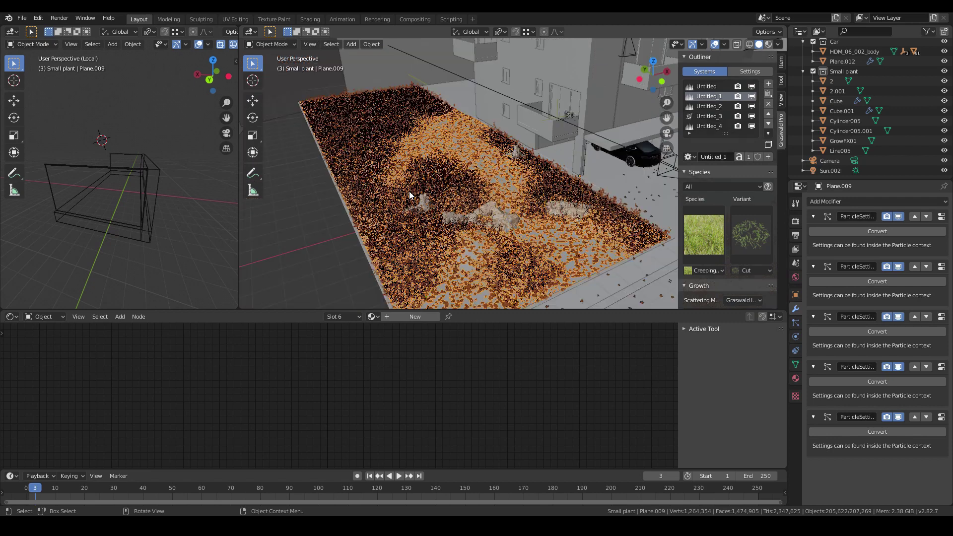
{"action": "left_click", "coordinate": [323, 216]}
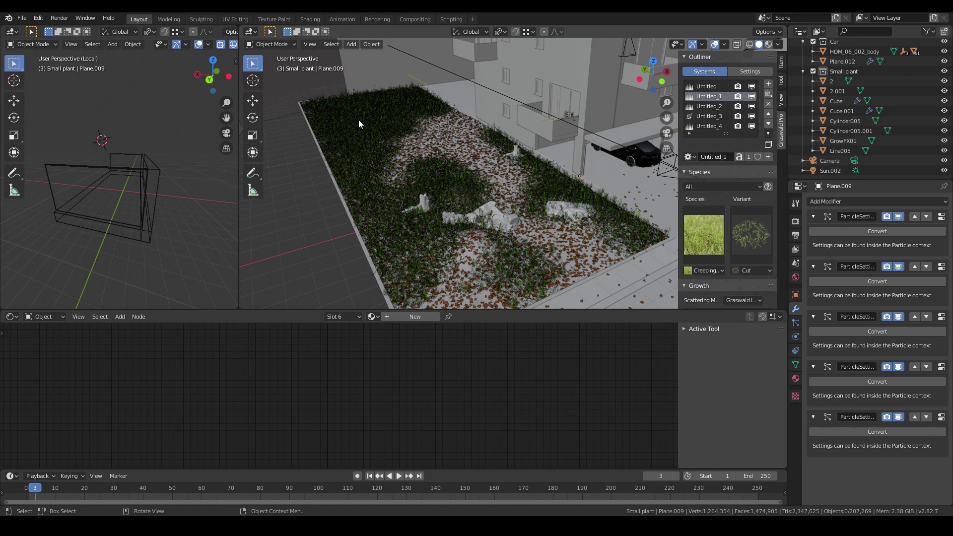
Step: Examine the rocks and tree stumps on the grass plane in Material Preview, and browse the Megascans 3D assets in Quixel Bridge
{"action": "key", "text": "KP_Divide"}
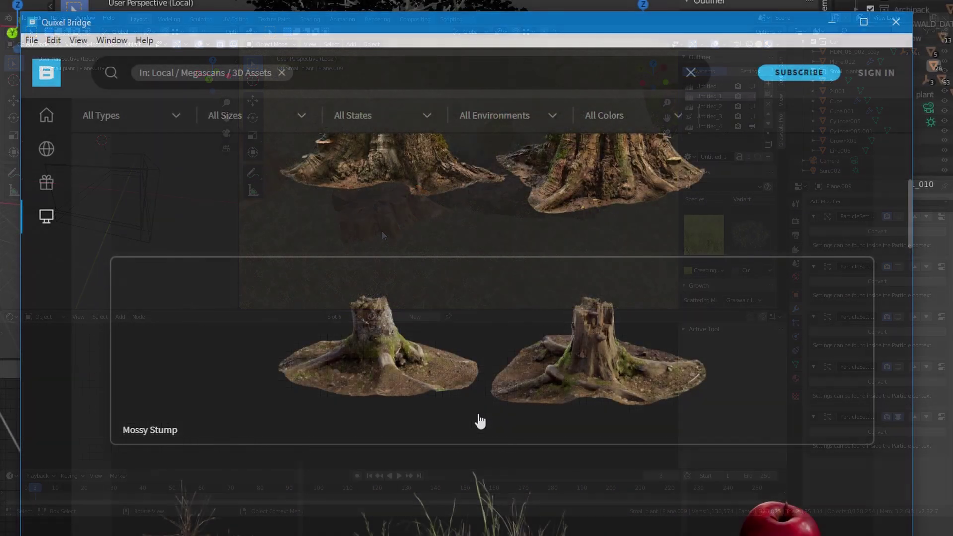
{"action": "scroll", "coordinate": [479, 421], "scroll_direction": "down", "scroll_amount": 3}
{"action": "scroll", "coordinate": [479, 421], "scroll_direction": "down", "scroll_amount": 10}
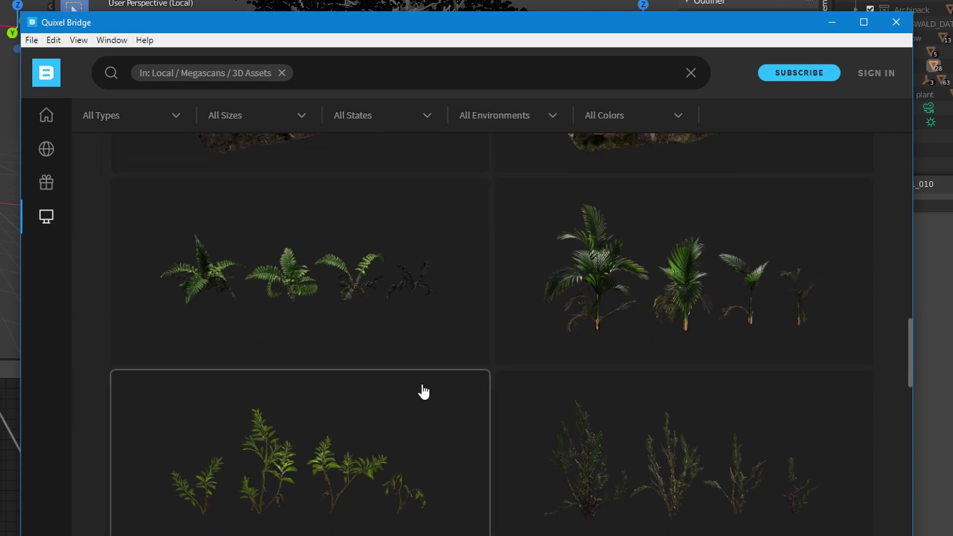
{"action": "scroll", "coordinate": [421, 389], "scroll_direction": "up", "scroll_amount": 5}
{"action": "scroll", "coordinate": [610, 392], "scroll_direction": "down", "scroll_amount": 3}
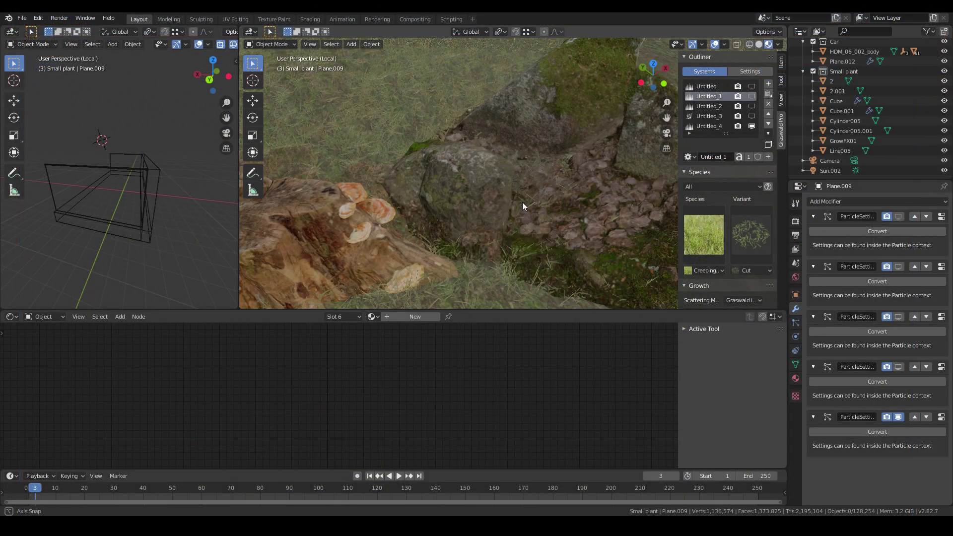
{"action": "scroll", "coordinate": [520, 205], "scroll_direction": "down", "scroll_amount": 8}
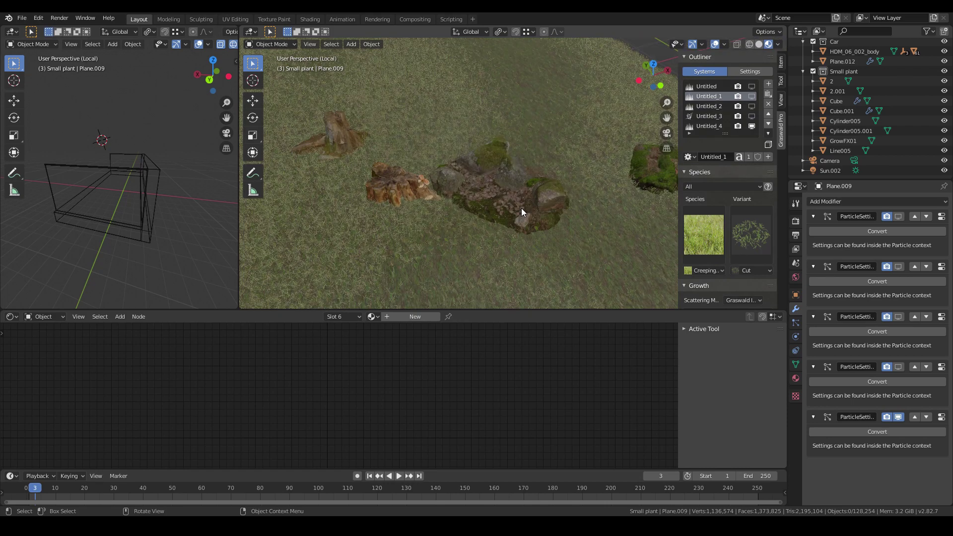
{"action": "scroll", "coordinate": [489, 204], "scroll_direction": "down", "scroll_amount": 6}
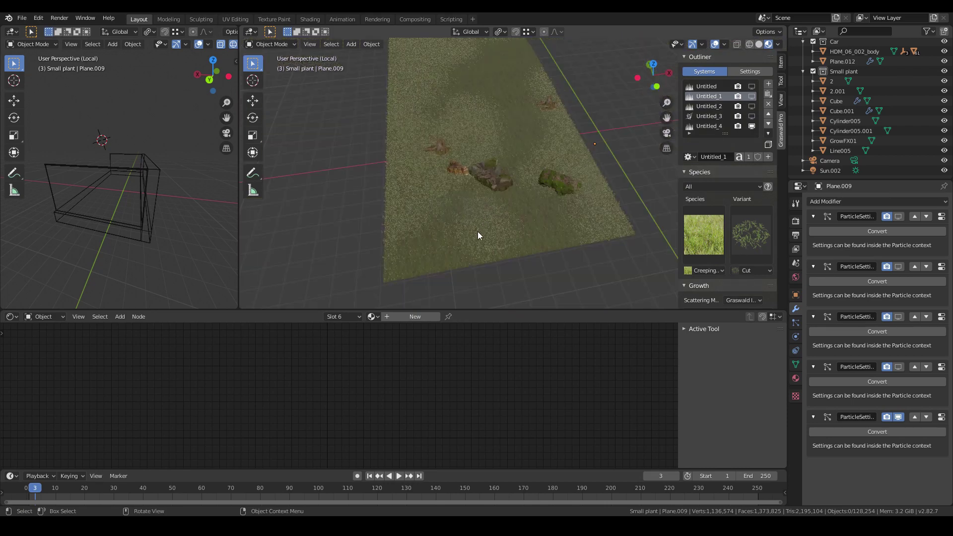
Step: Return to the full scene in Solid shading and make the Trees collection visible
{"action": "key", "text": "z"}
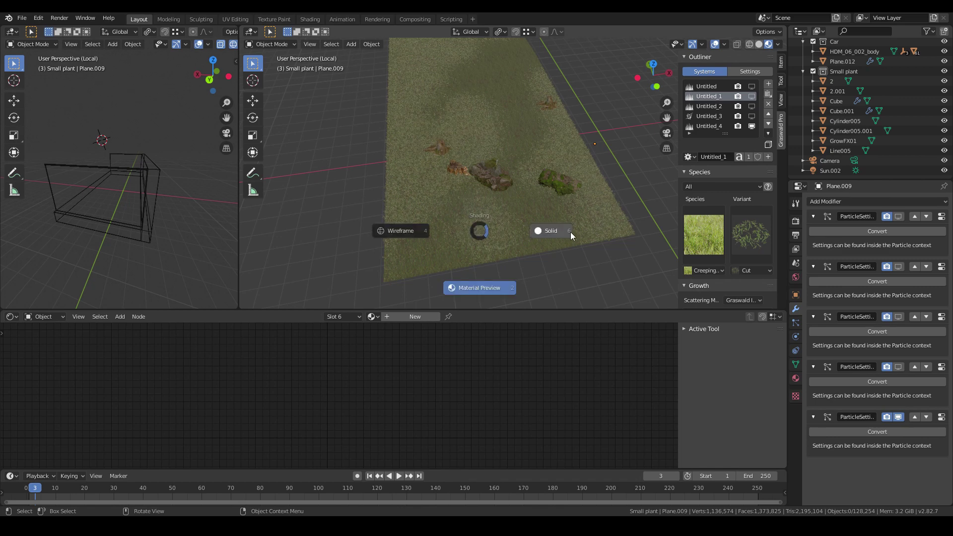
{"action": "left_click", "coordinate": [570, 231]}
{"action": "key", "text": "KP_Divide"}
{"action": "left_click", "coordinate": [944, 103]}
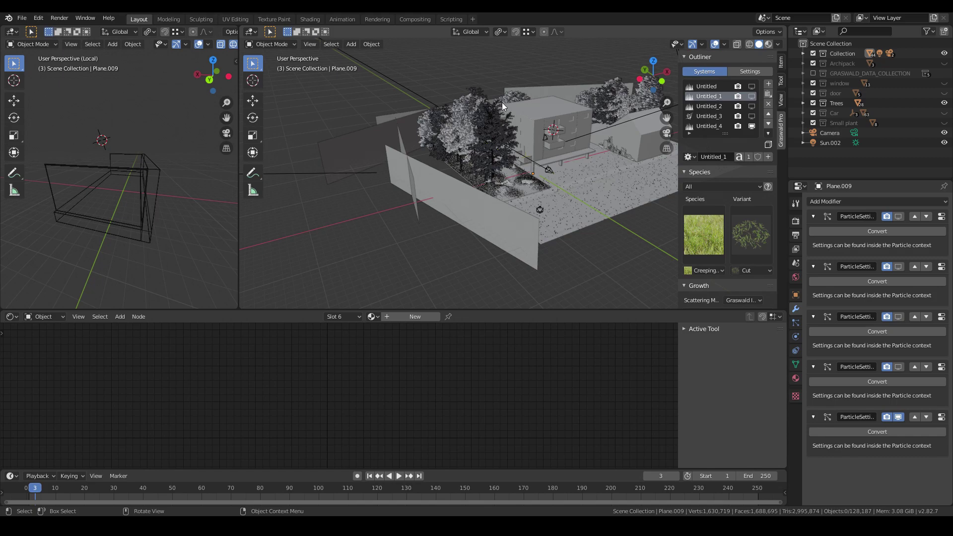
Step: Examine how the trees are arranged around the apartment building from several sides
{"action": "middle_click_drag", "start_coordinate": [501, 102], "coordinate": [534, 94]}
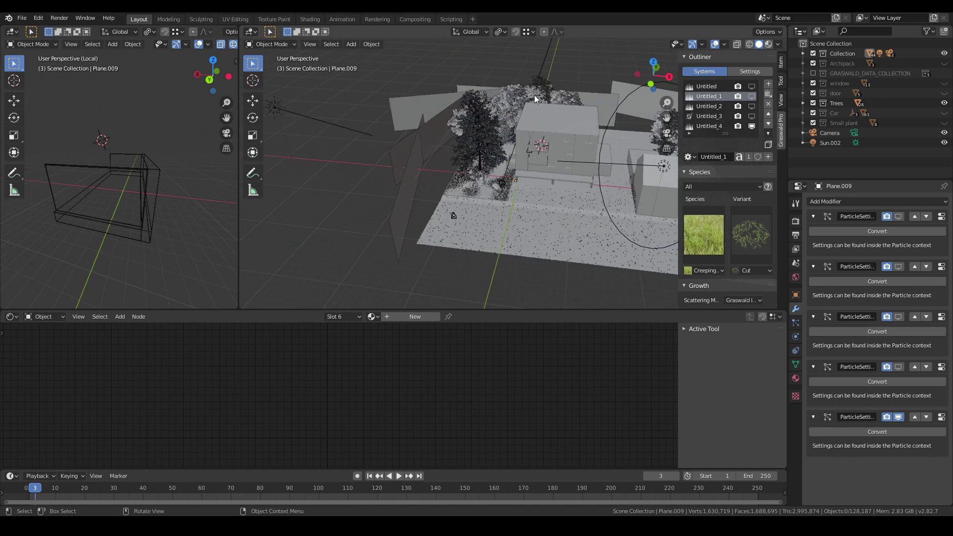
{"action": "scroll", "coordinate": [533, 96], "scroll_direction": "up", "scroll_amount": 3}
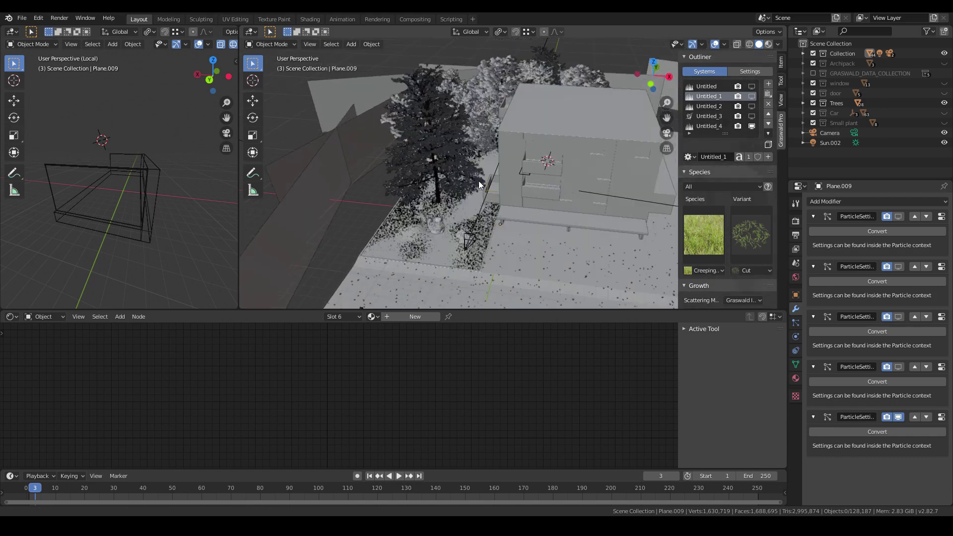
{"action": "middle_click_drag", "start_coordinate": [478, 181], "coordinate": [558, 220]}
{"action": "scroll", "coordinate": [559, 219], "scroll_direction": "down", "scroll_amount": 5}
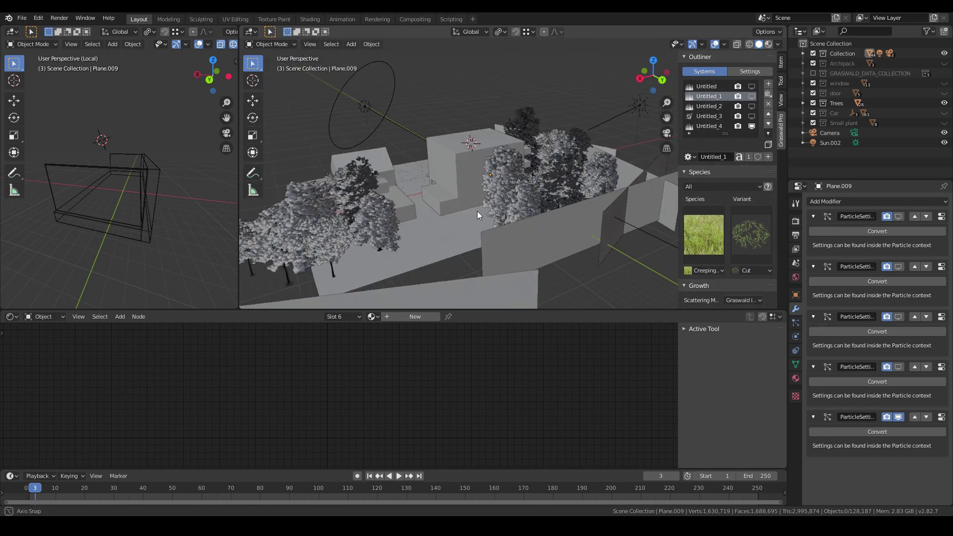
{"action": "middle_click_drag", "start_coordinate": [477, 210], "coordinate": [370, 149]}
{"action": "scroll", "coordinate": [379, 198], "scroll_direction": "up", "scroll_amount": 4}
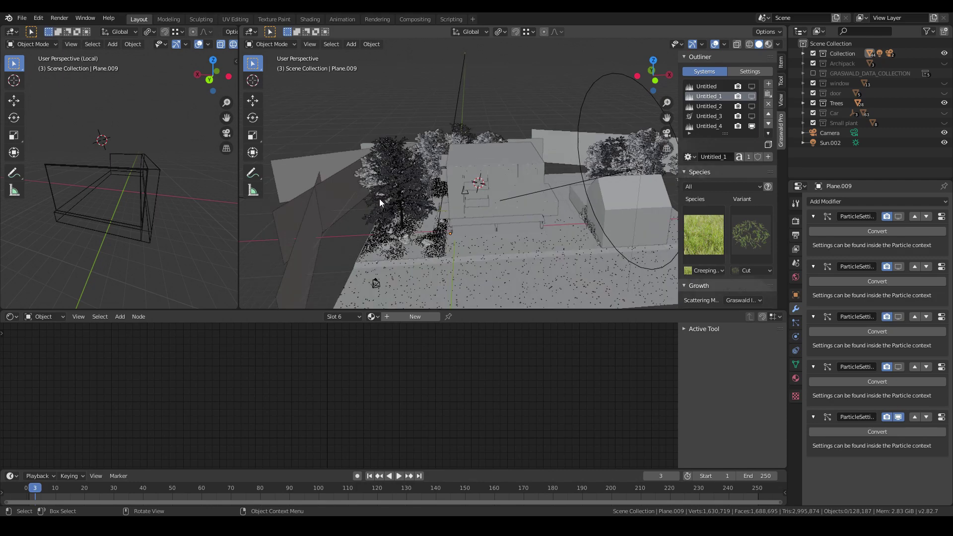
{"action": "middle_click_drag", "start_coordinate": [460, 197], "coordinate": [594, 209], "text": "shift"}
{"action": "middle_click_drag", "start_coordinate": [554, 243], "coordinate": [454, 169], "text": "shift"}
{"action": "middle_click_drag", "start_coordinate": [576, 276], "coordinate": [551, 231], "text": "shift"}
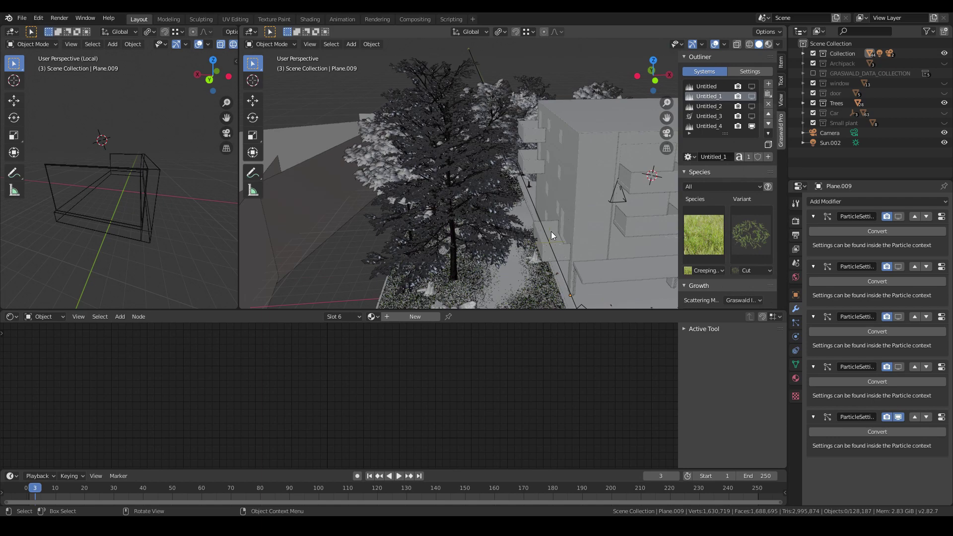
Step: Select the large tree beside the building, isolate it in local view and deselect it
{"action": "left_click", "coordinate": [450, 164]}
{"action": "middle_click_drag", "start_coordinate": [501, 177], "coordinate": [500, 182]}
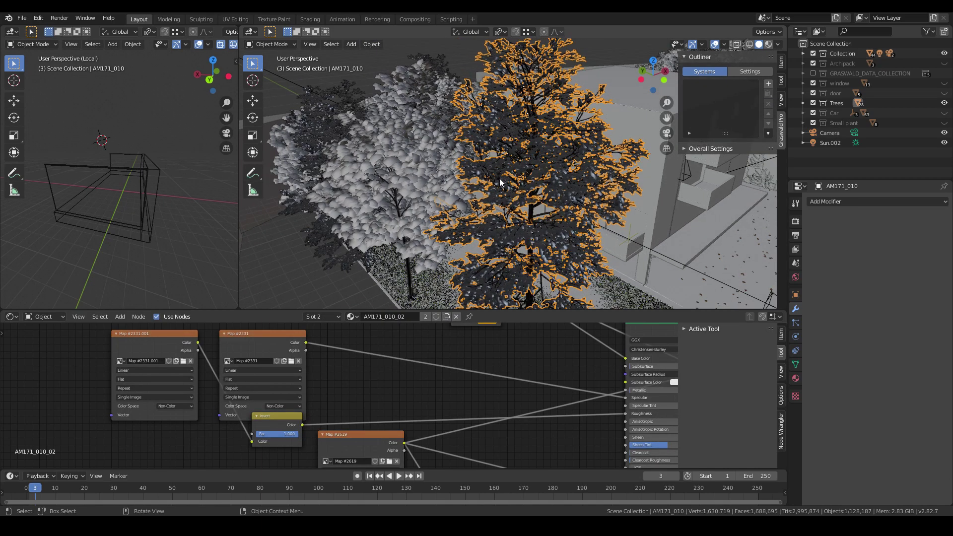
{"action": "key", "text": "KP_Divide"}
{"action": "left_click", "coordinate": [629, 237]}
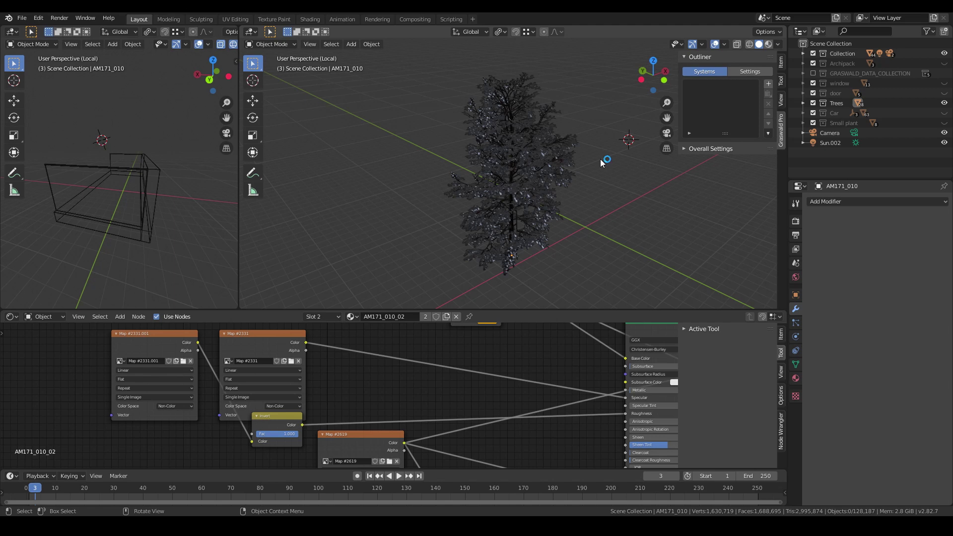
Step: Select the isolated tree's trunk and branches and turn off viewport display of their Subdivision and Displace modifiers
{"action": "scroll", "coordinate": [600, 162], "scroll_direction": "up", "scroll_amount": 5}
{"action": "middle_click_drag", "start_coordinate": [600, 163], "coordinate": [527, 152]}
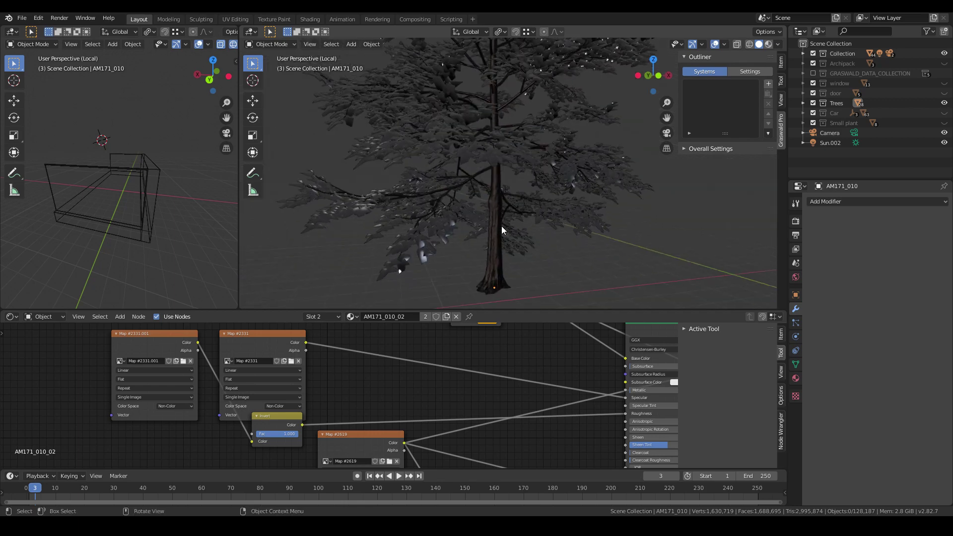
{"action": "scroll", "coordinate": [501, 226], "scroll_direction": "up", "scroll_amount": 3}
{"action": "left_click", "coordinate": [476, 248]}
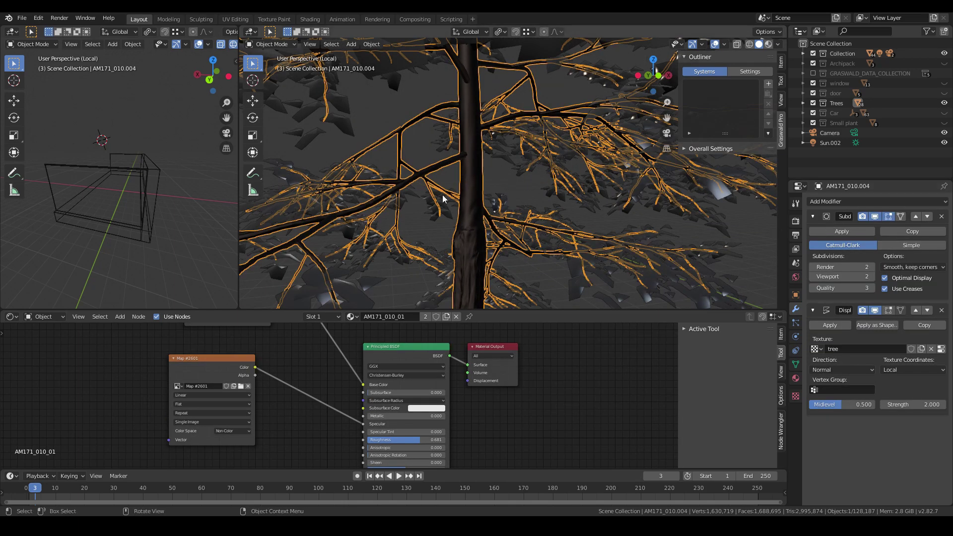
{"action": "left_click", "coordinate": [875, 216]}
{"action": "left_click", "coordinate": [875, 310]}
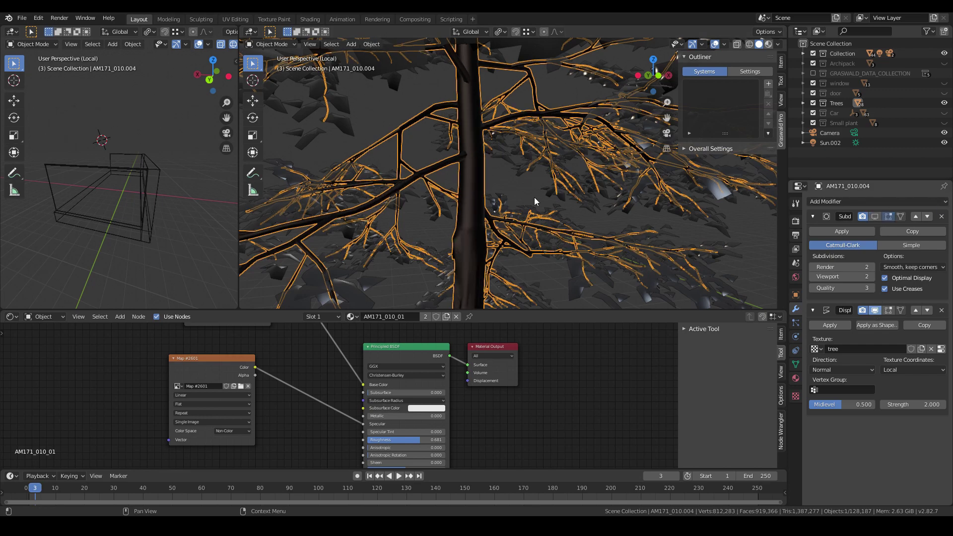
Step: Switch to Material Preview and turn on viewport display of the trunk's Subdivision and Displace modifiers
{"action": "key", "text": "z"}
{"action": "left_click", "coordinate": [511, 249]}
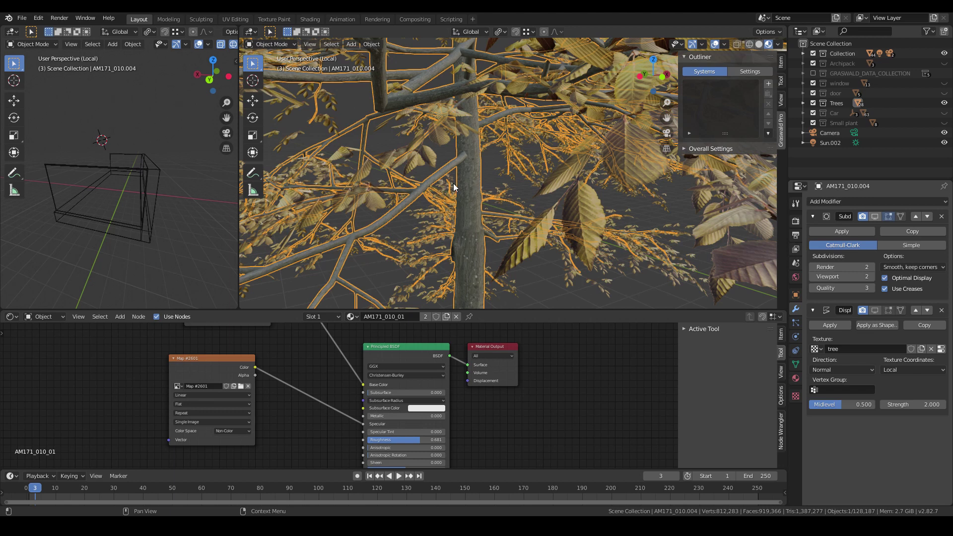
{"action": "left_click", "coordinate": [874, 217]}
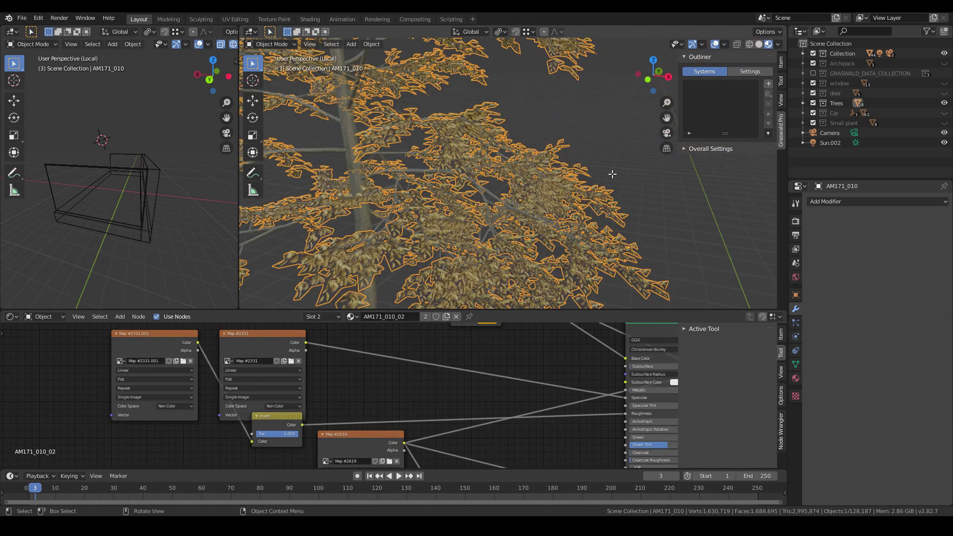
Step: Open the tree's leaves object in Edit Mode and select its entire mesh
{"action": "key", "text": "Tab"}
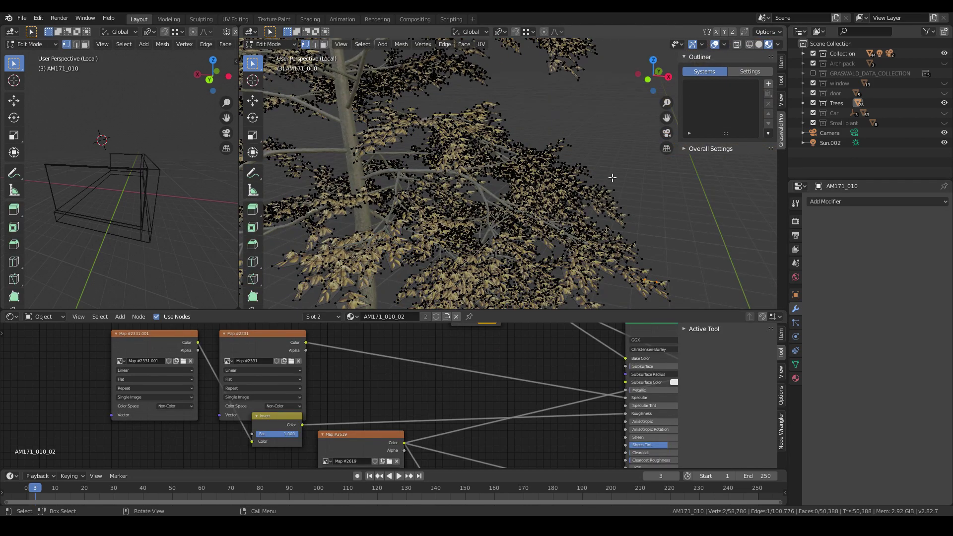
{"action": "scroll", "coordinate": [612, 177], "scroll_direction": "down", "scroll_amount": 3}
{"action": "middle_click_drag", "start_coordinate": [516, 147], "coordinate": [585, 221], "text": "shift"}
{"action": "key", "text": "a"}
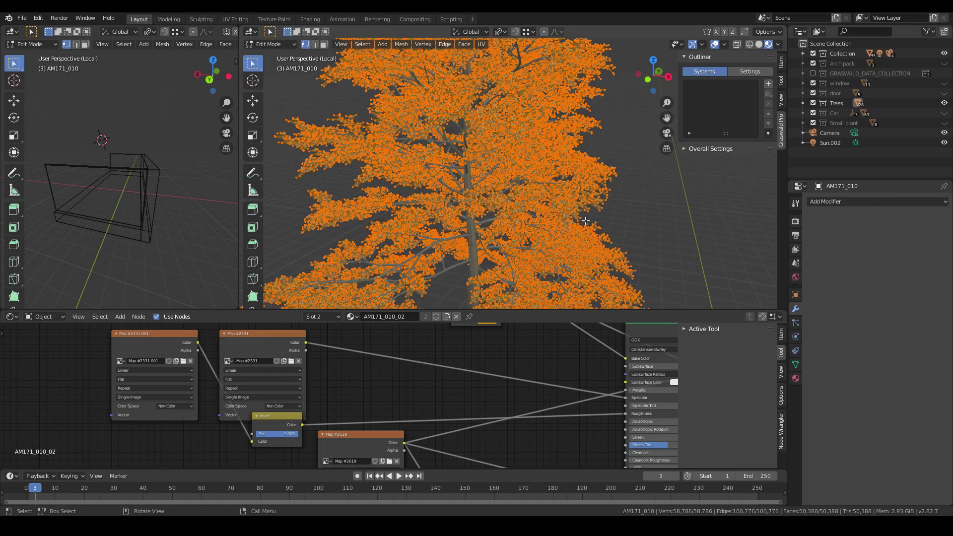
{"action": "scroll", "coordinate": [552, 179], "scroll_direction": "up", "scroll_amount": 5}
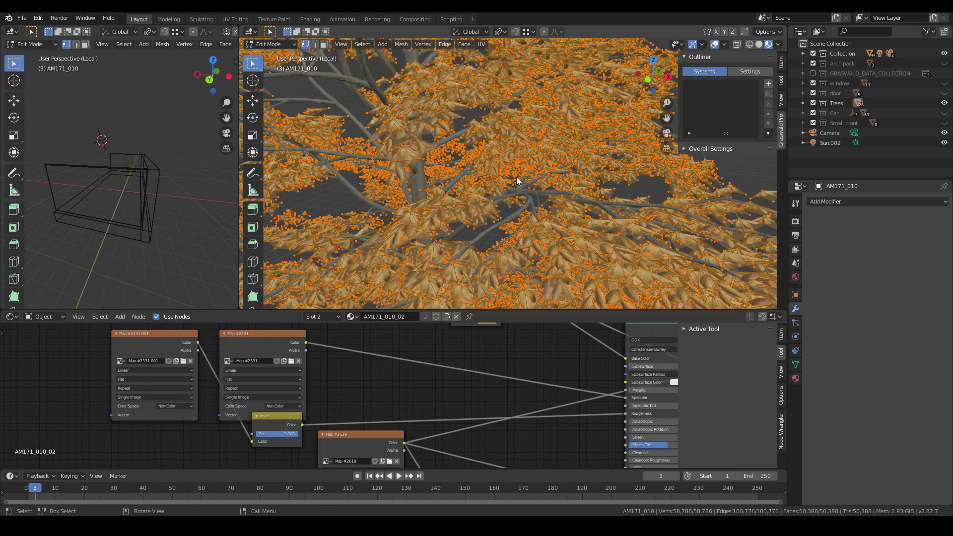
Step: Check the tree's leaves deselected in Object Mode, and start scaling the whole leaf mesh in Edit Mode
{"action": "key", "text": "Tab"}
{"action": "scroll", "coordinate": [517, 180], "scroll_direction": "down", "scroll_amount": 6}
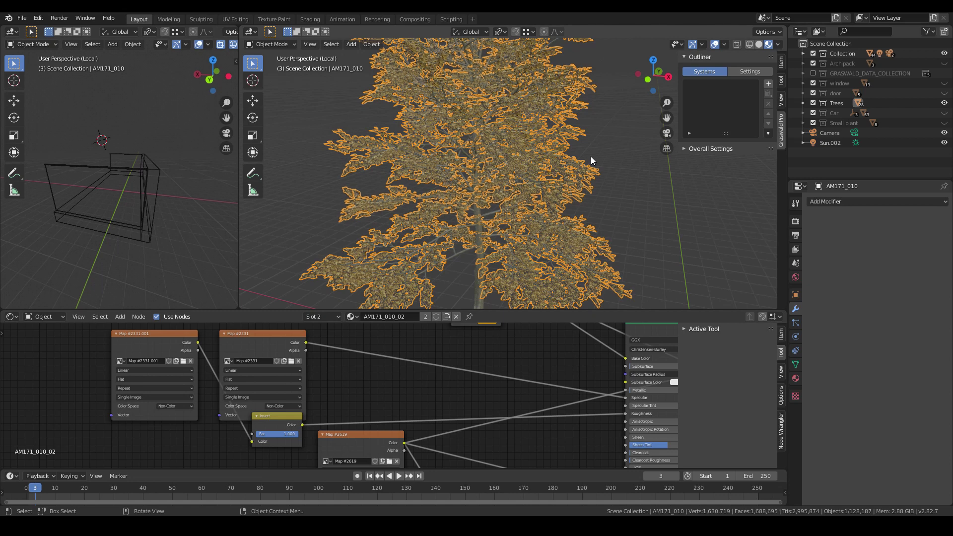
{"action": "left_click", "coordinate": [601, 150]}
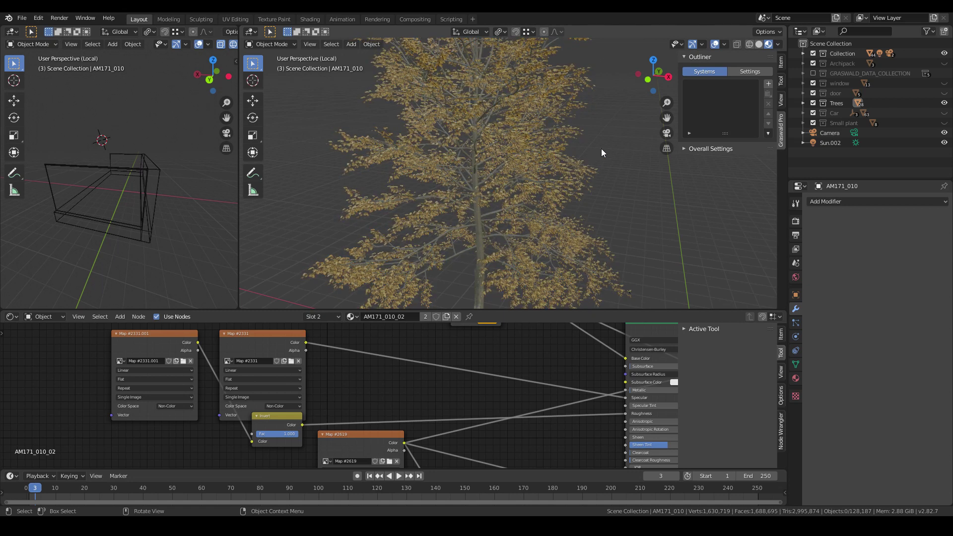
{"action": "key", "text": "Tab"}
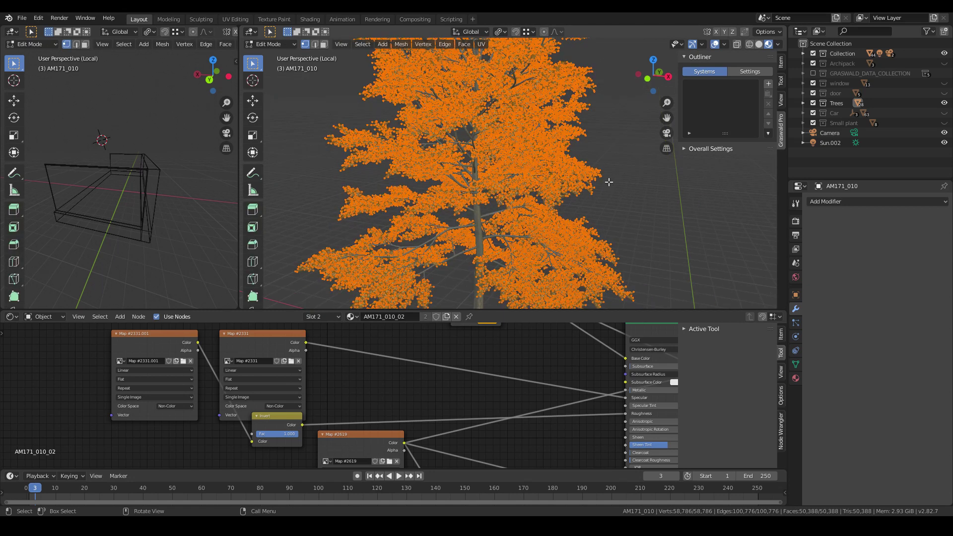
{"action": "key", "text": "s"}
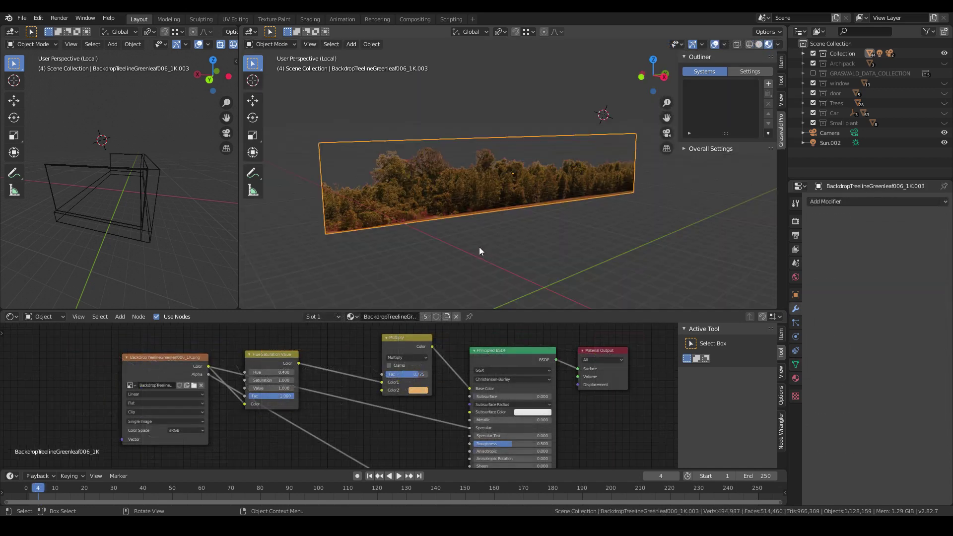
Step: Examine the isolated treeline backdrop plane up close, along with the Multiply node that tints its material
{"action": "middle_click_drag", "start_coordinate": [478, 246], "coordinate": [436, 245]}
{"action": "middle_click_drag", "start_coordinate": [577, 216], "coordinate": [549, 213]}
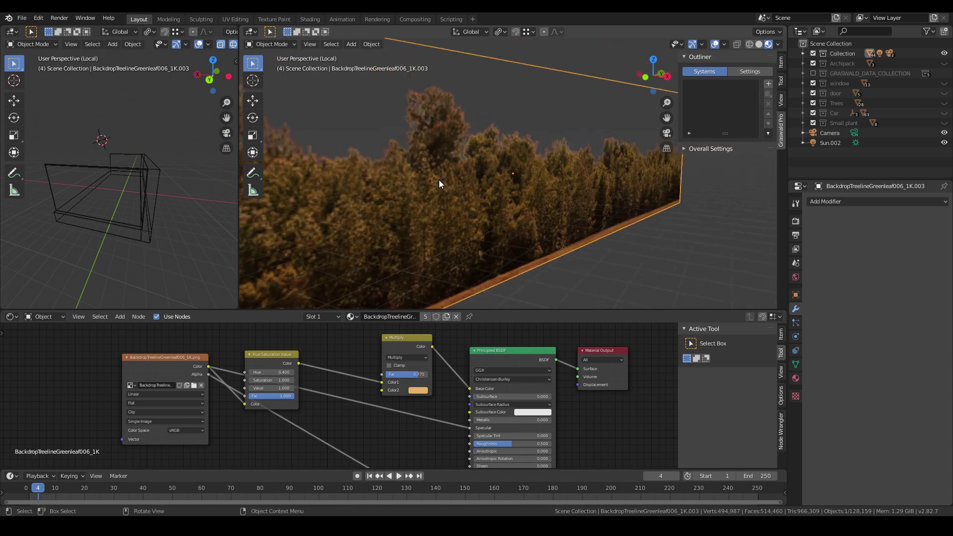
{"action": "scroll", "coordinate": [438, 179], "scroll_direction": "down", "scroll_amount": 3}
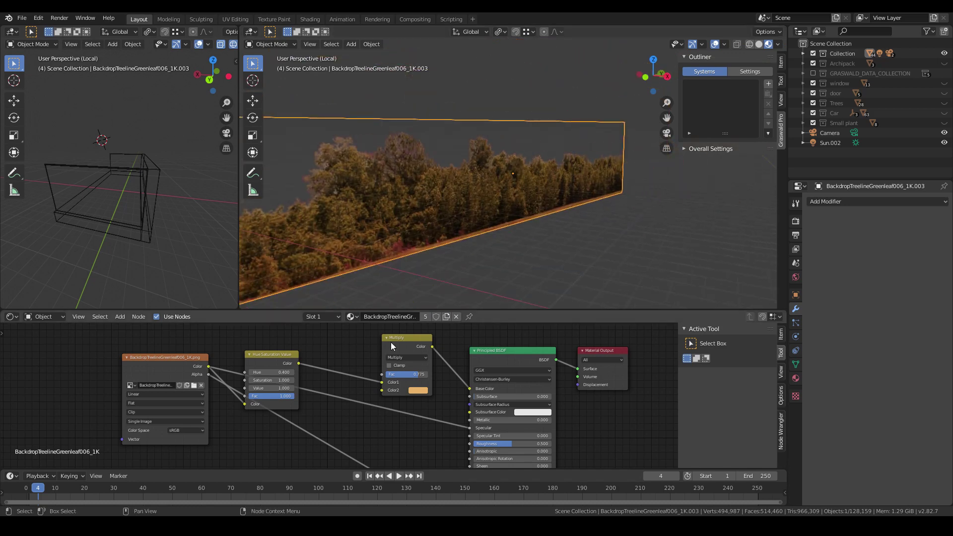
{"action": "left_click_drag", "start_coordinate": [403, 379], "coordinate": [405, 382]}
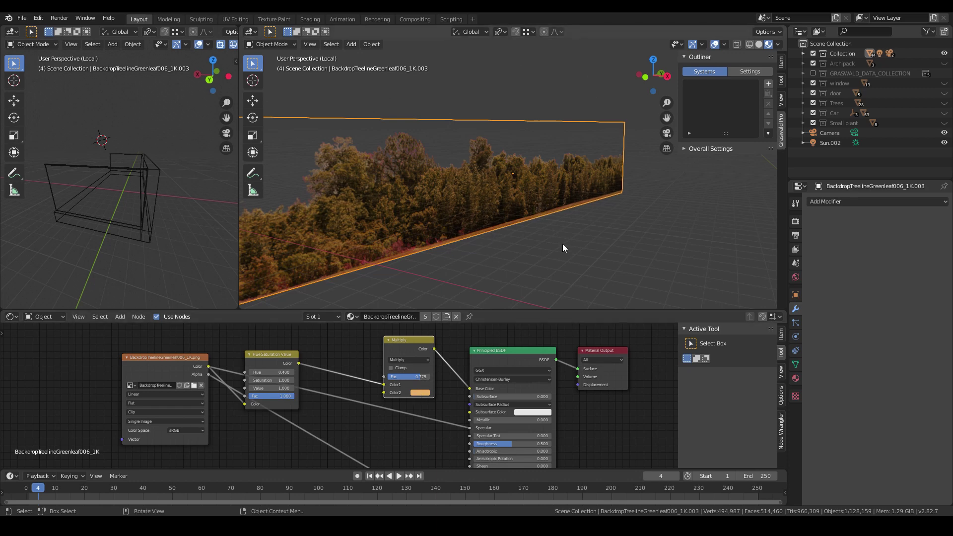
Step: Return to the camera view, display the World shader nodes and shift the rooitou_park_4k.hdr environment texture node slightly
{"action": "scroll", "coordinate": [551, 237], "scroll_direction": "down", "scroll_amount": 4}
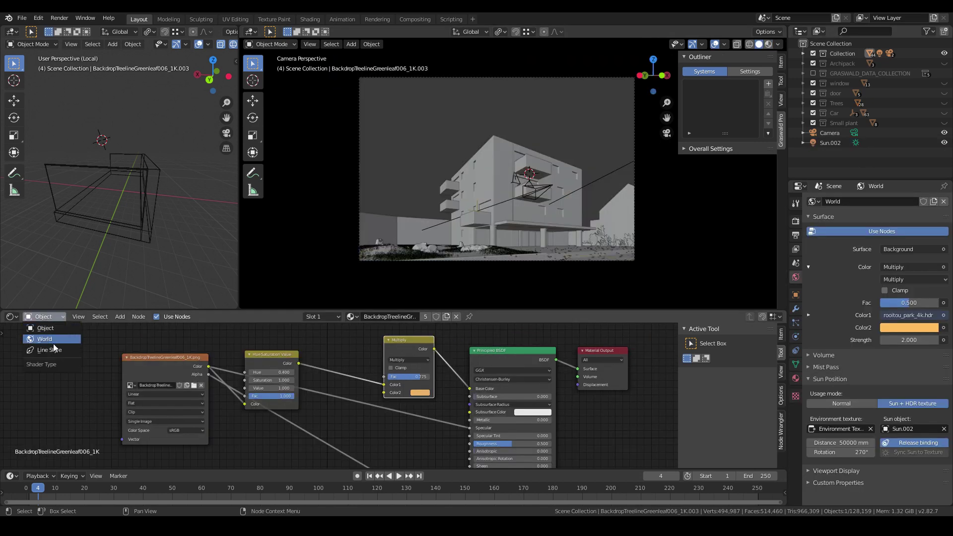
{"action": "mouse_move", "coordinate": [552, 415]}
{"action": "middle_mouse_down"}
{"action": "mouse_move", "coordinate": [485, 411]}
{"action": "mouse_move", "coordinate": [553, 416]}
{"action": "middle_mouse_up"}
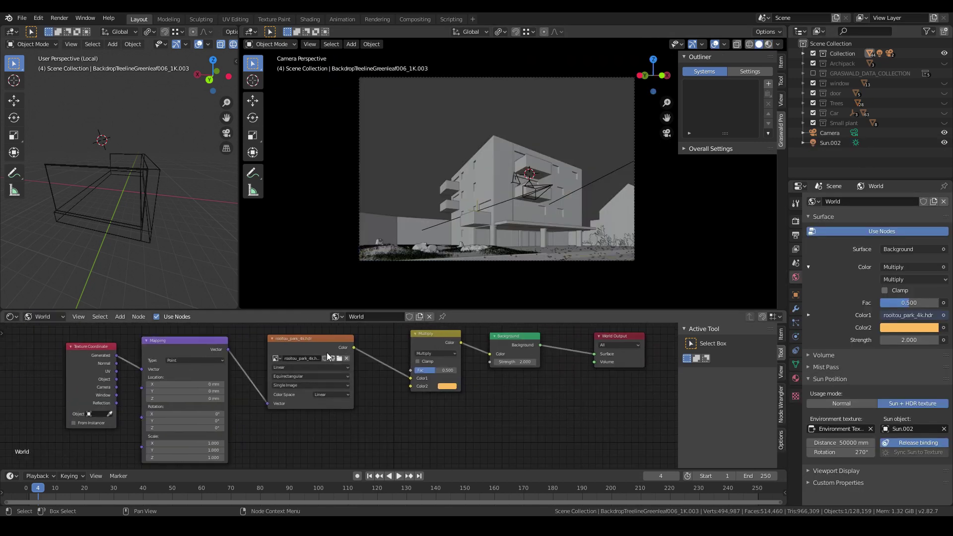
{"action": "left_click_drag", "start_coordinate": [303, 354], "coordinate": [295, 365]}
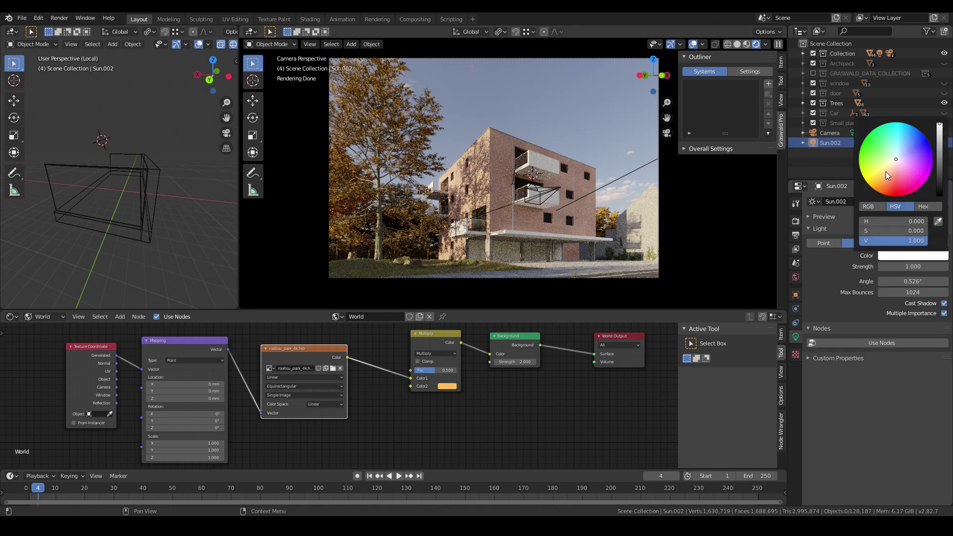
Step: Turn Sun.002 back on with a strength of 3, and inspect the rendered scene's lighting from around the building
{"action": "left_click", "coordinate": [886, 171]}
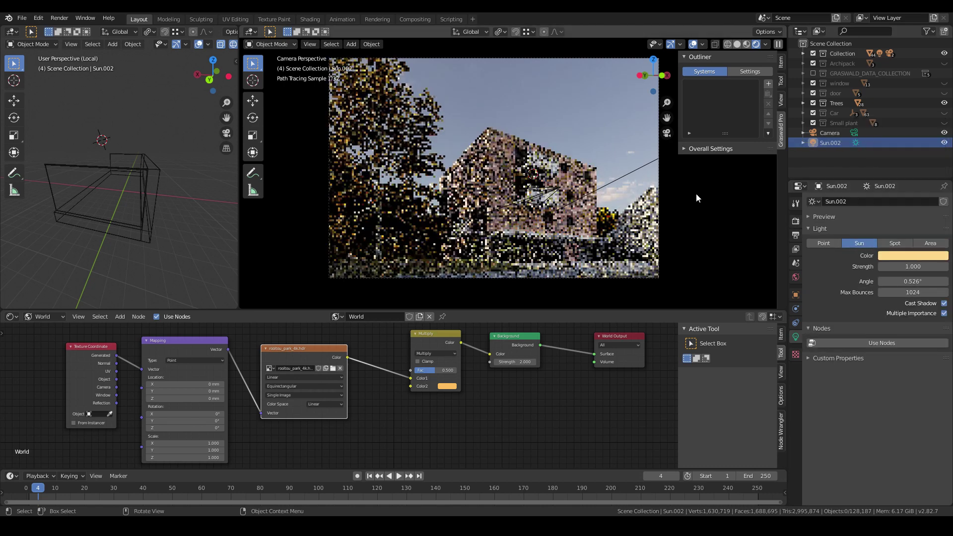
{"action": "left_click", "coordinate": [795, 222]}
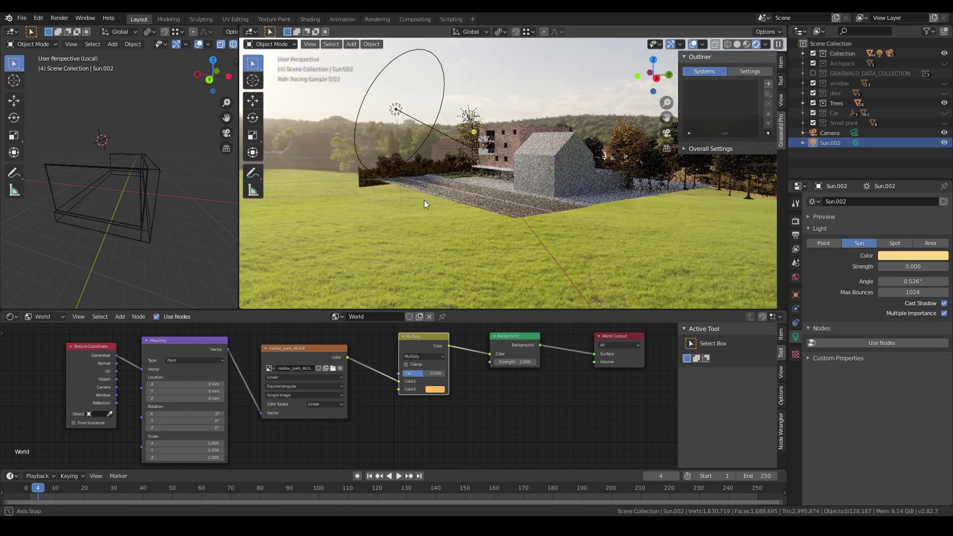
{"action": "middle_click_drag", "start_coordinate": [424, 201], "coordinate": [520, 173]}
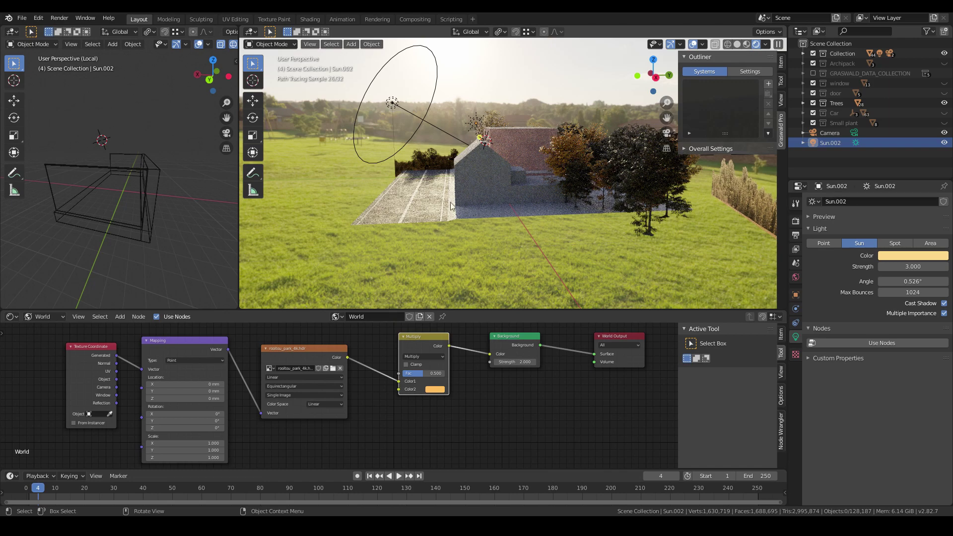
{"action": "middle_click_drag", "start_coordinate": [472, 194], "coordinate": [352, 175]}
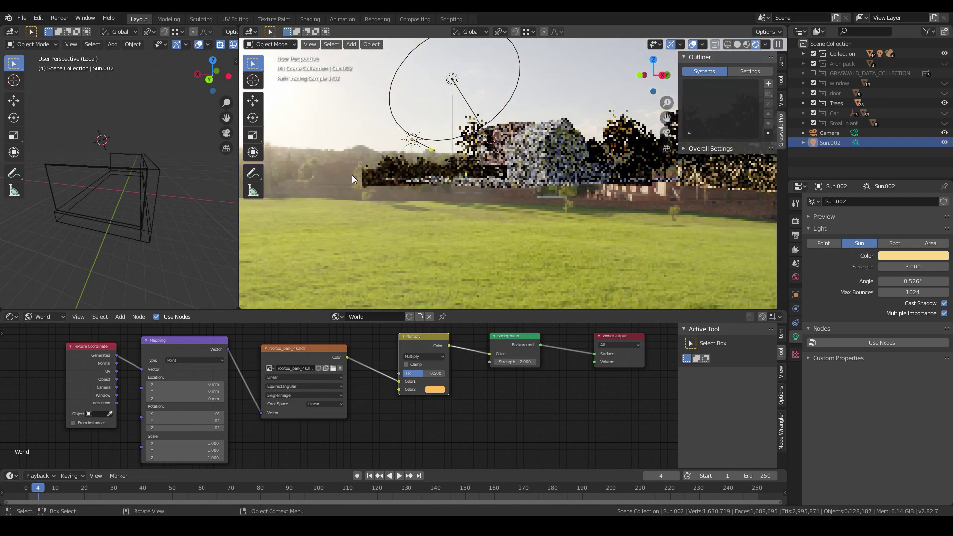
{"action": "key", "text": "KP_0"}
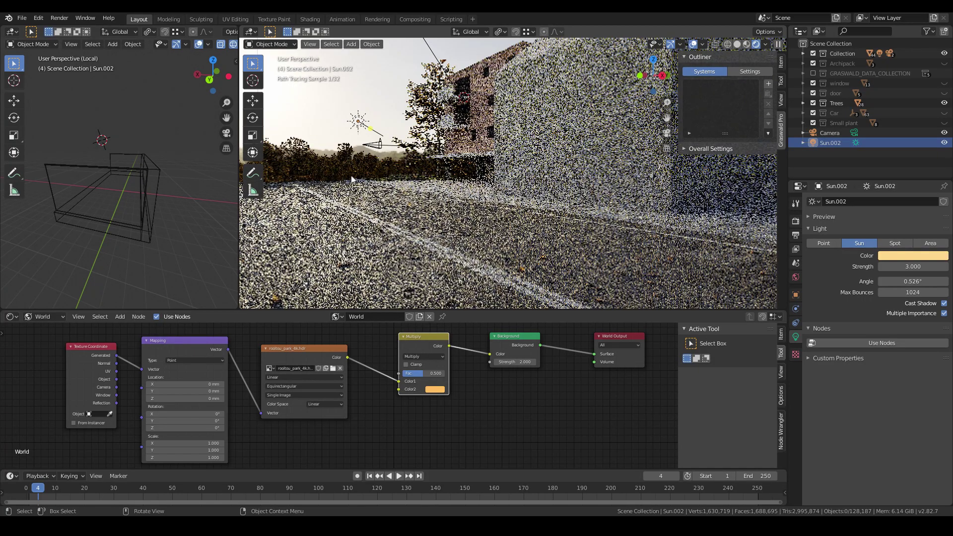